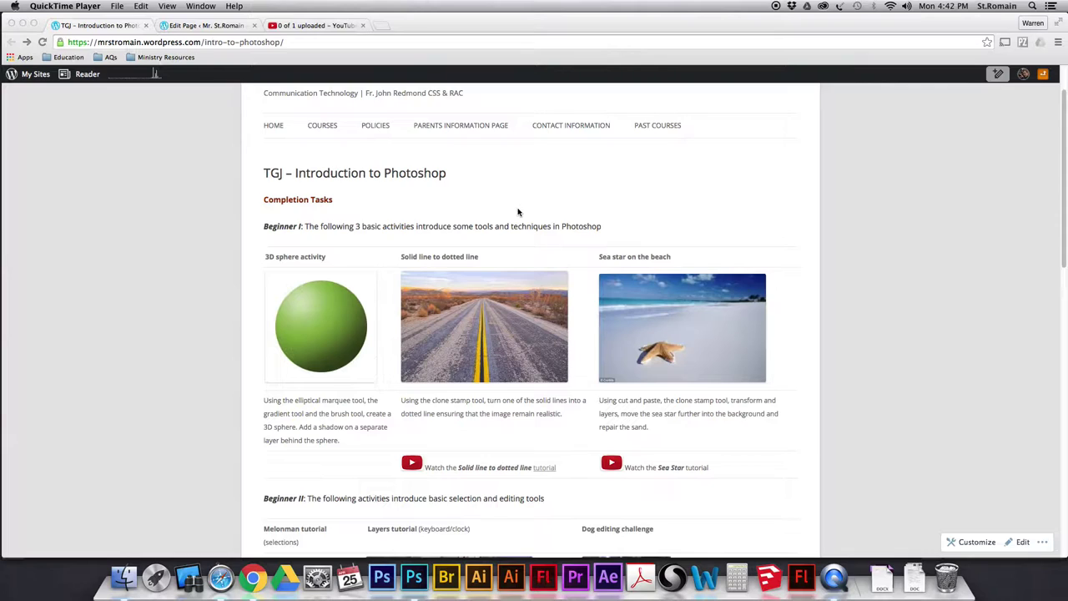
Read the Sea star on the beach task description, then open seastar.jpg from its thumbnail.
click(634, 260)
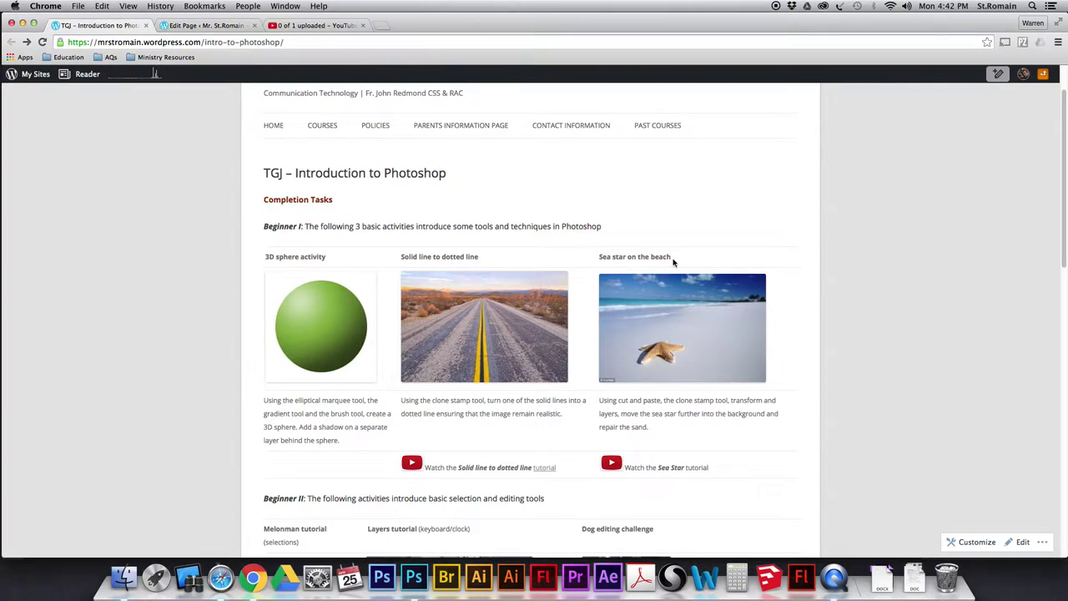
drag(675, 260, 598, 257)
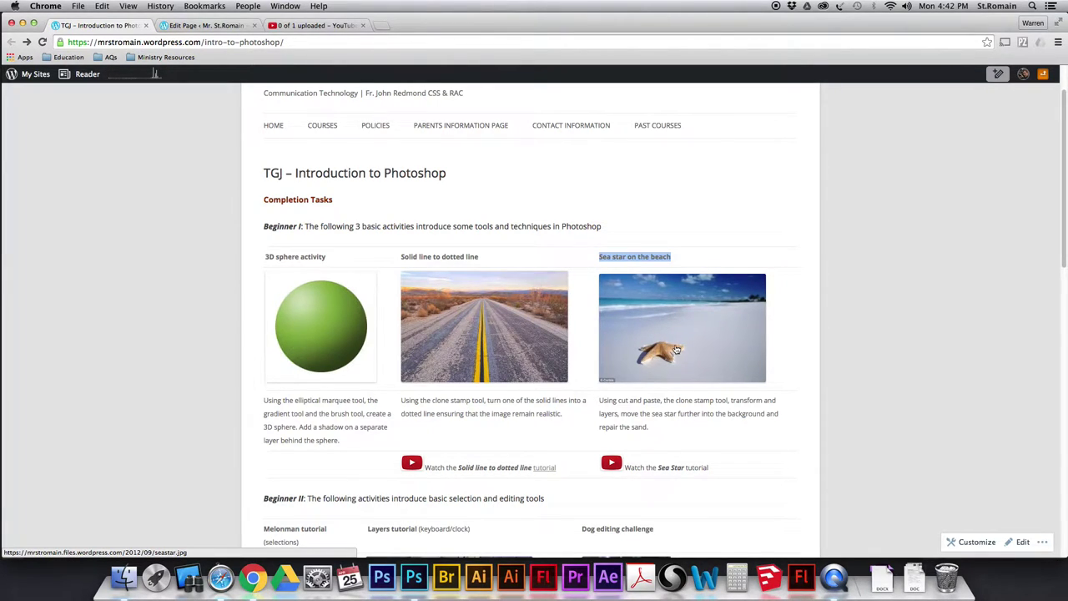
drag(599, 402, 728, 401)
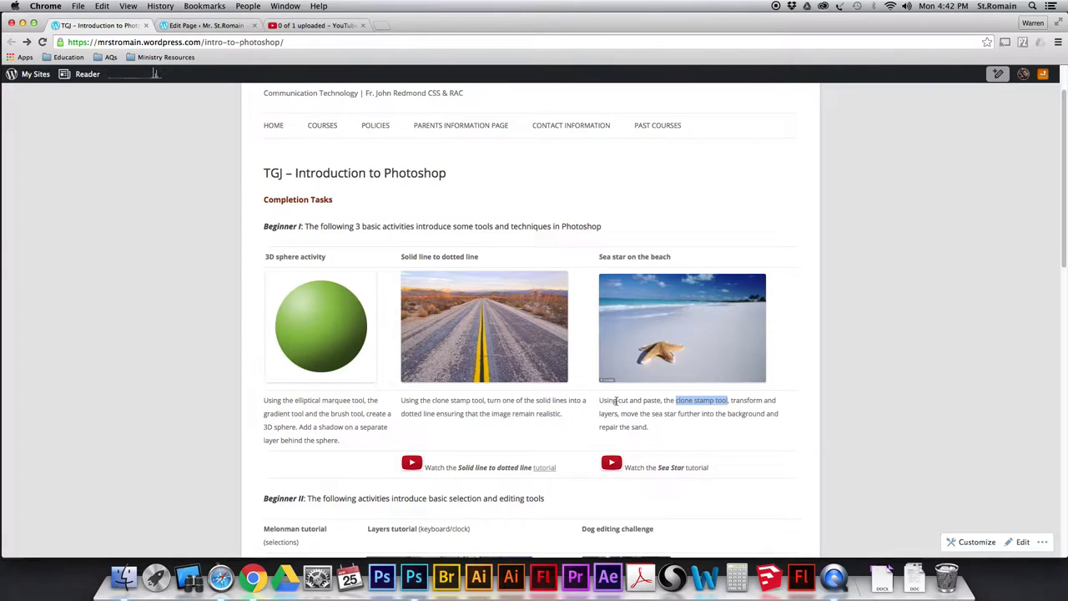
drag(619, 402, 660, 402)
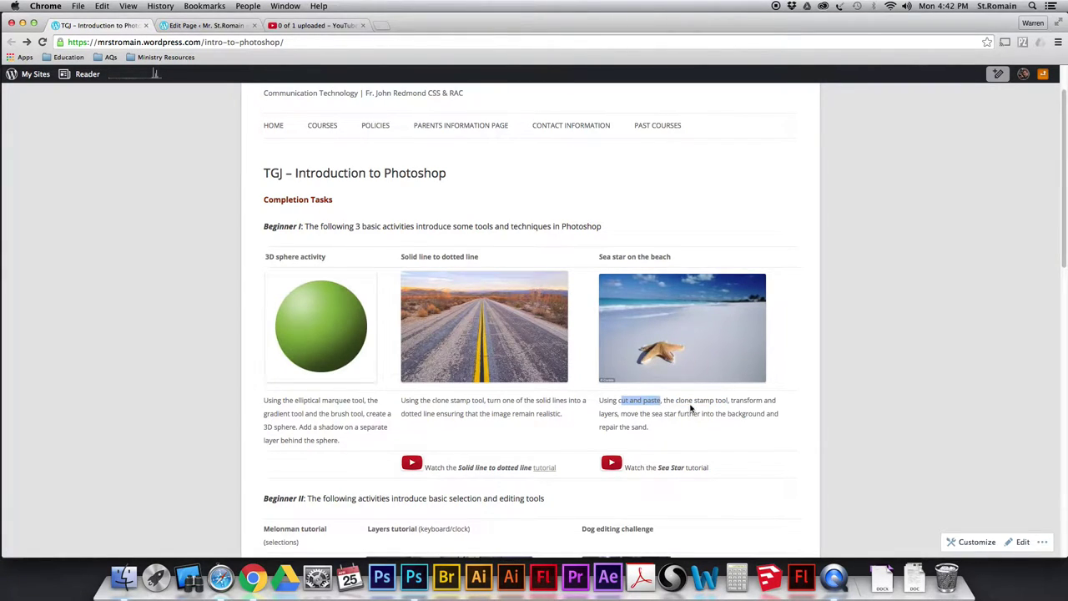
drag(732, 402, 762, 401)
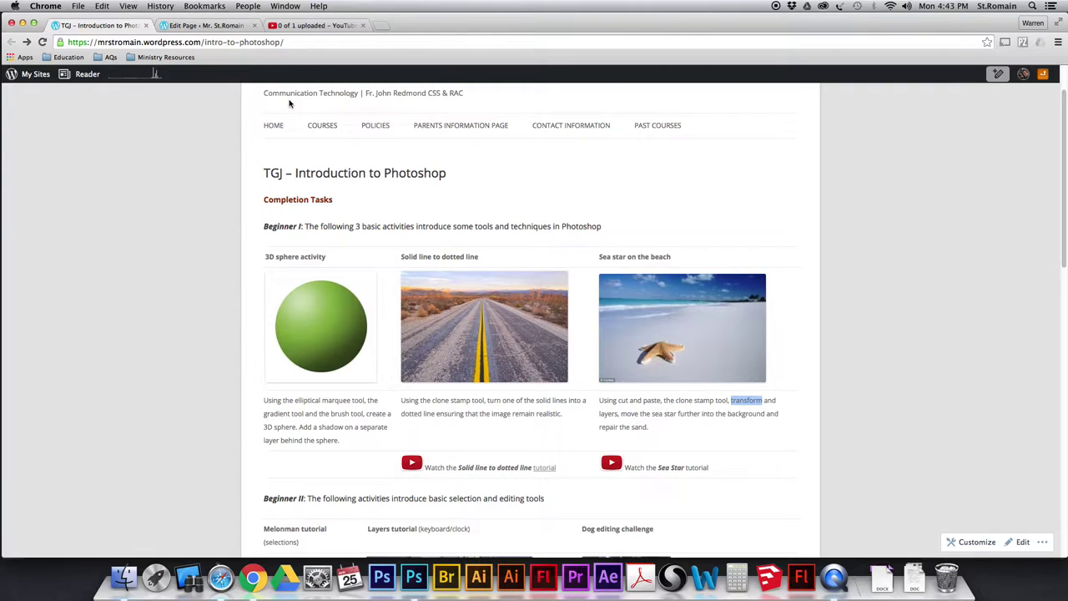
scroll(663, 329, down, 1)
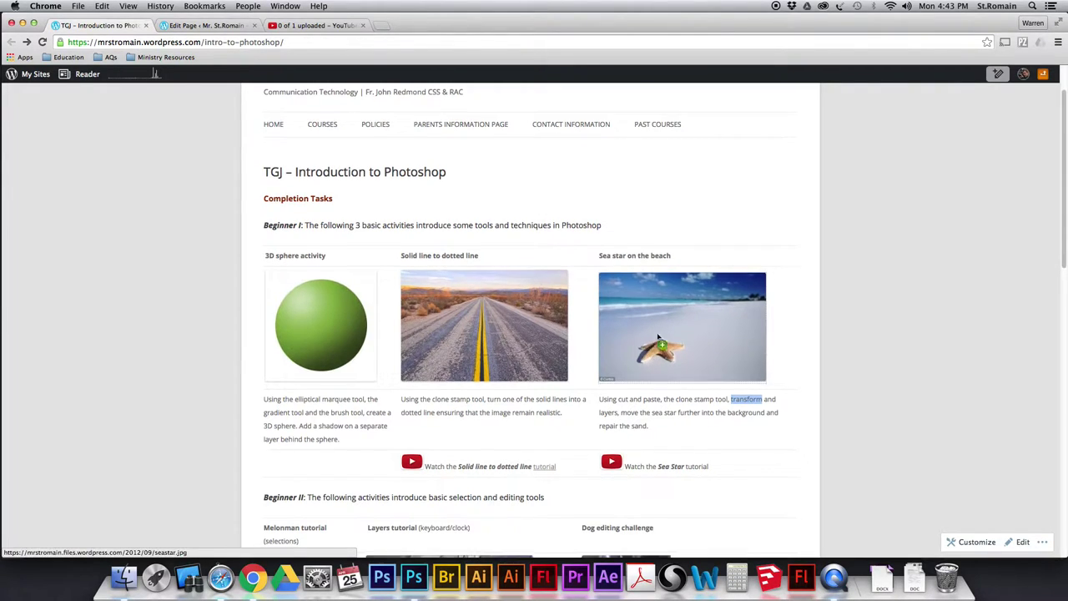
click(666, 333)
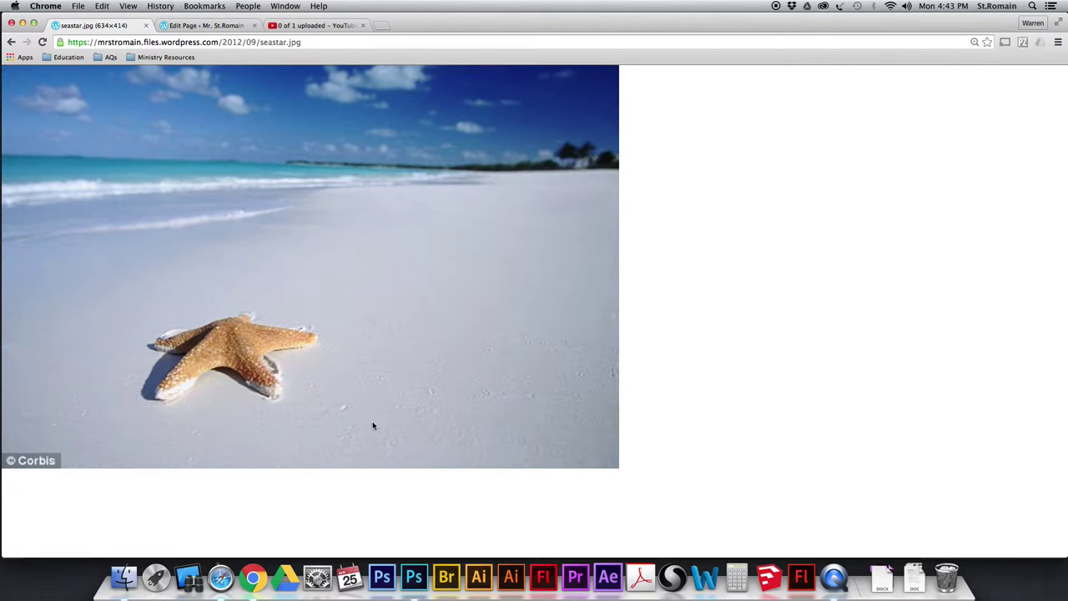
Open seastar-1.jpg in Photoshop, select the Clone Stamp tool, and reset the Essentials workspace.
drag(383, 431, 414, 577)
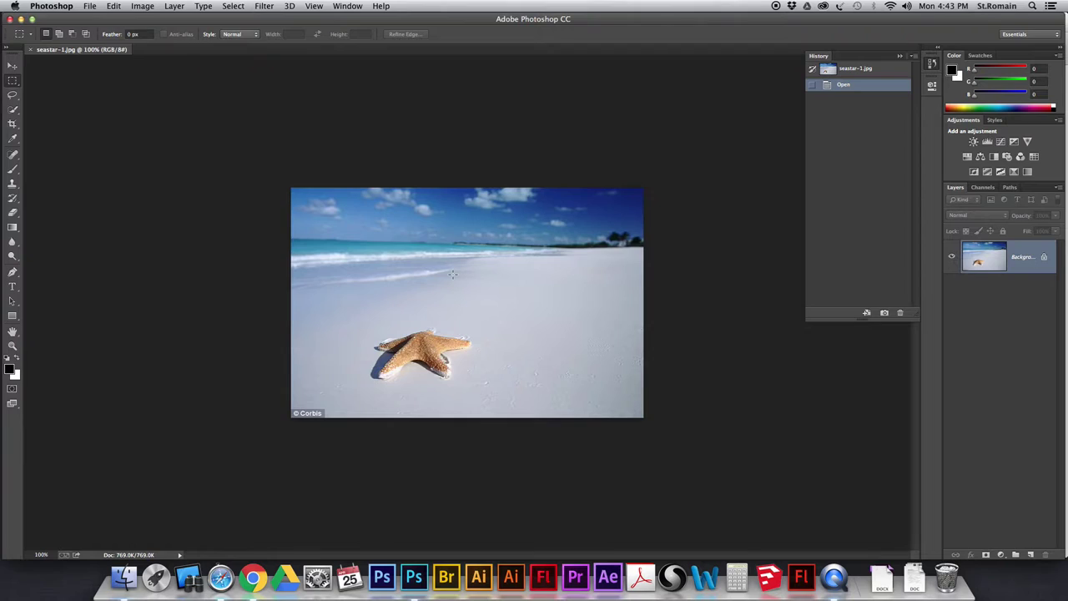
click(14, 185)
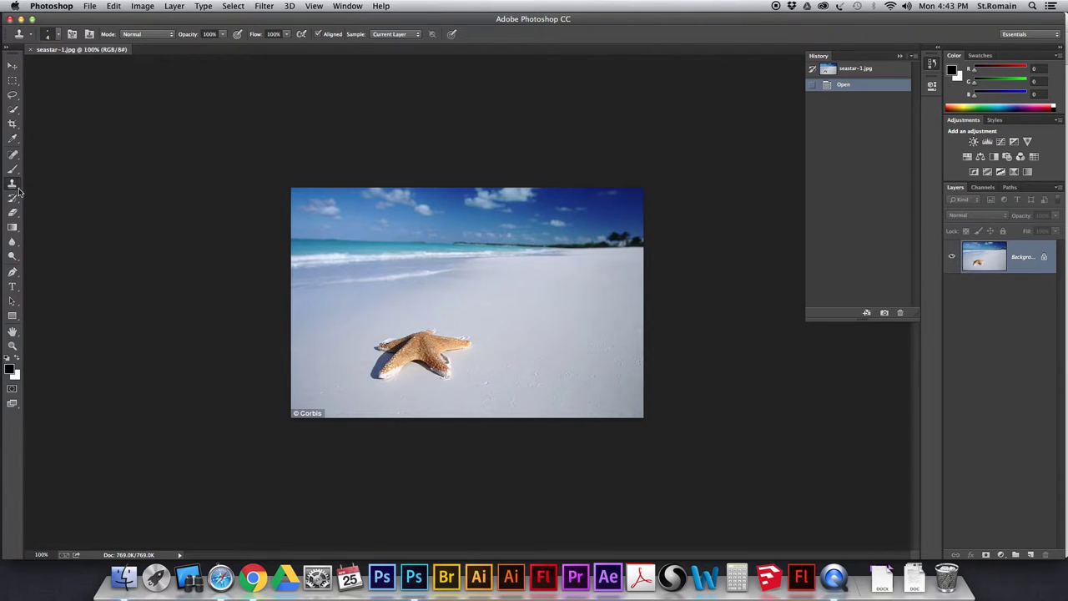
right_click(14, 189)
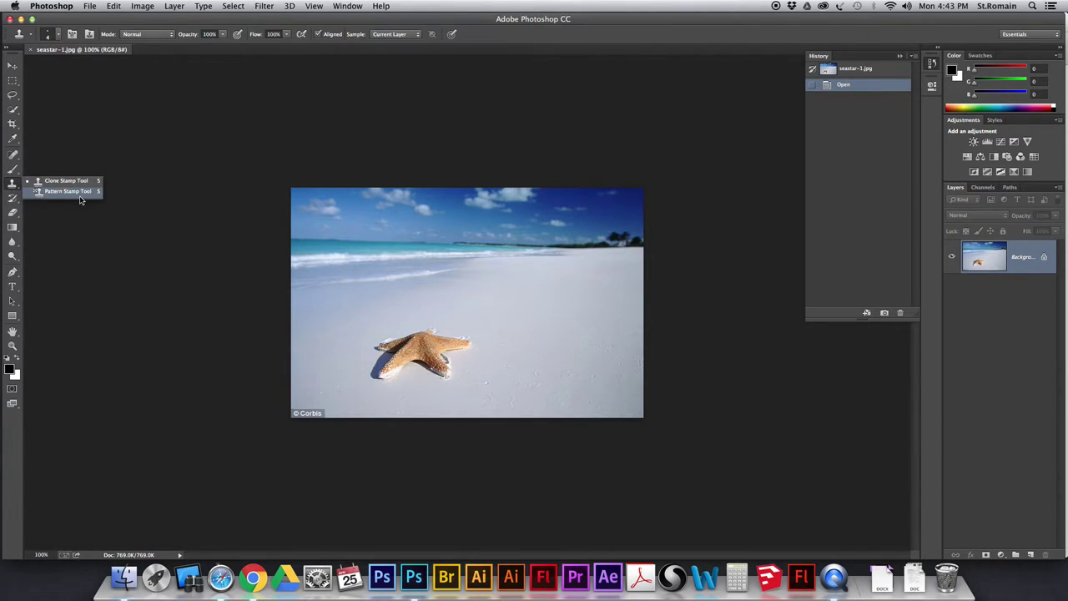
click(85, 184)
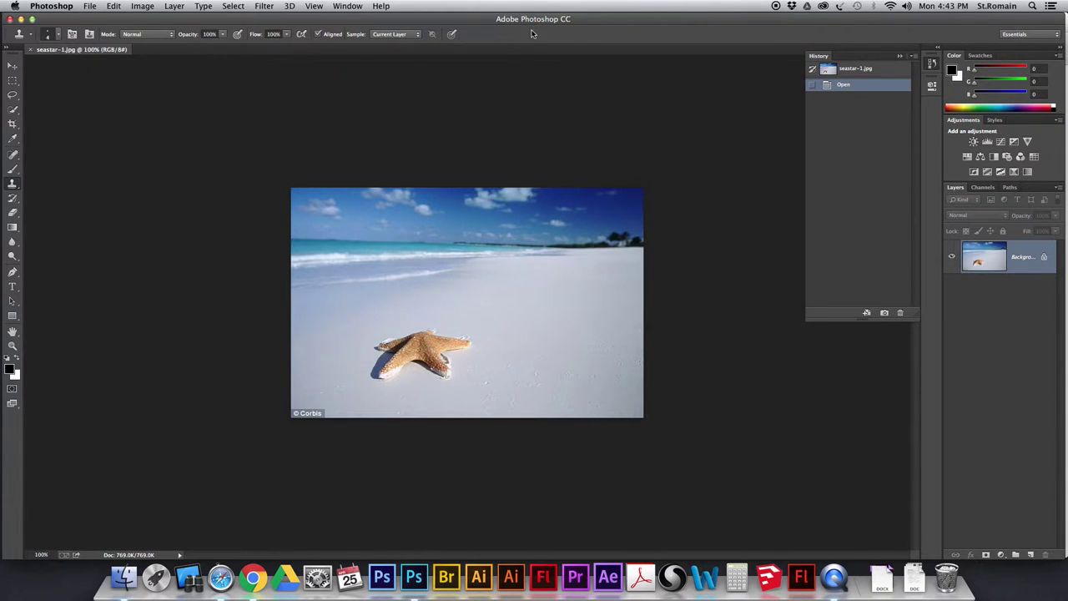
click(1015, 37)
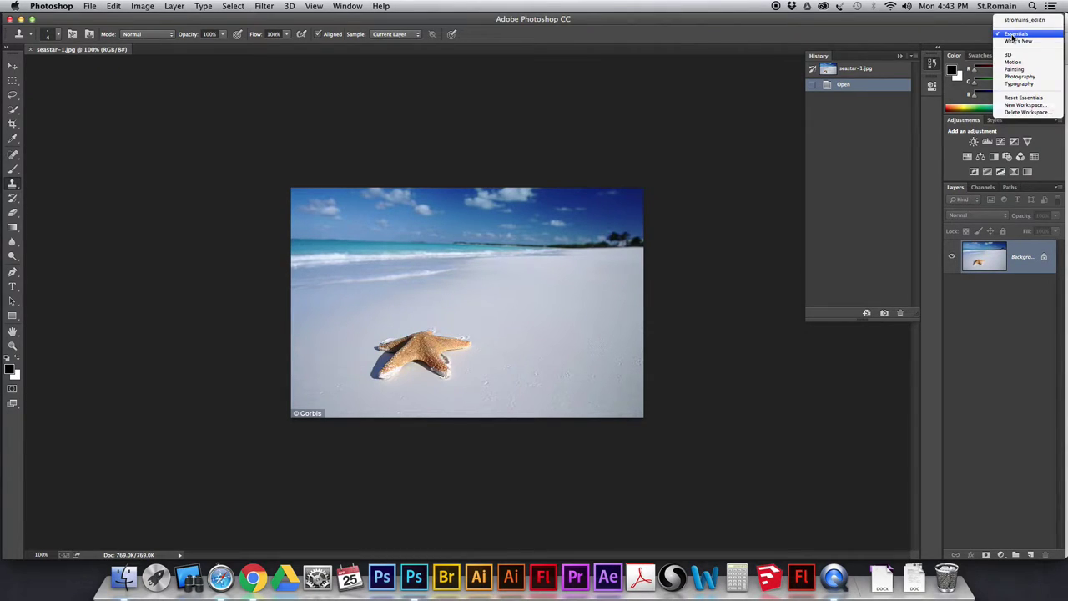
click(1020, 99)
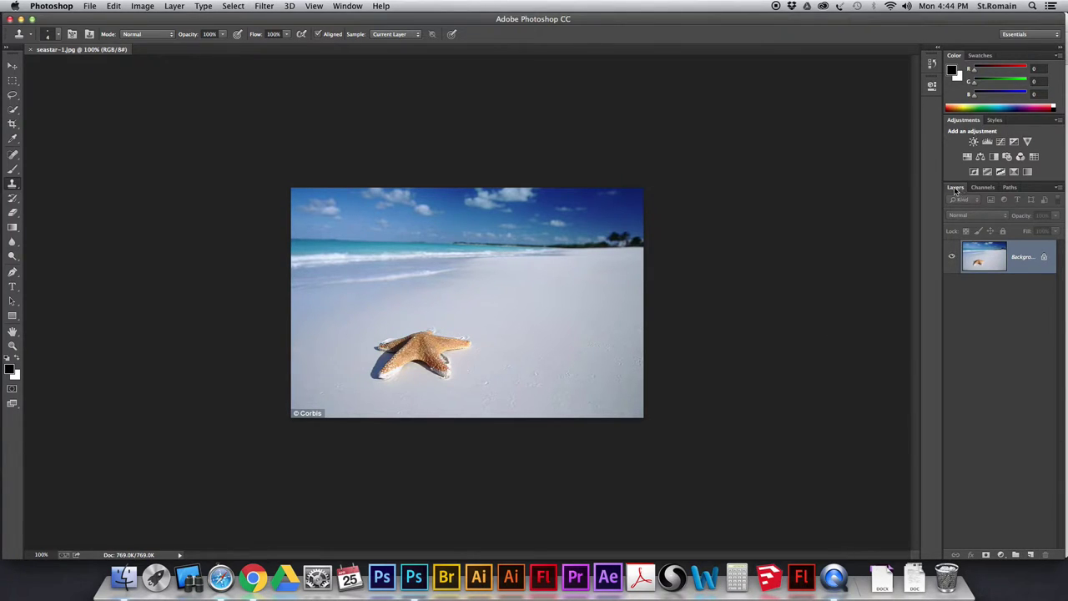
Float the Layers panel, add a new layer named 'sea star 2', and enlarge the brush.
drag(956, 190, 776, 167)
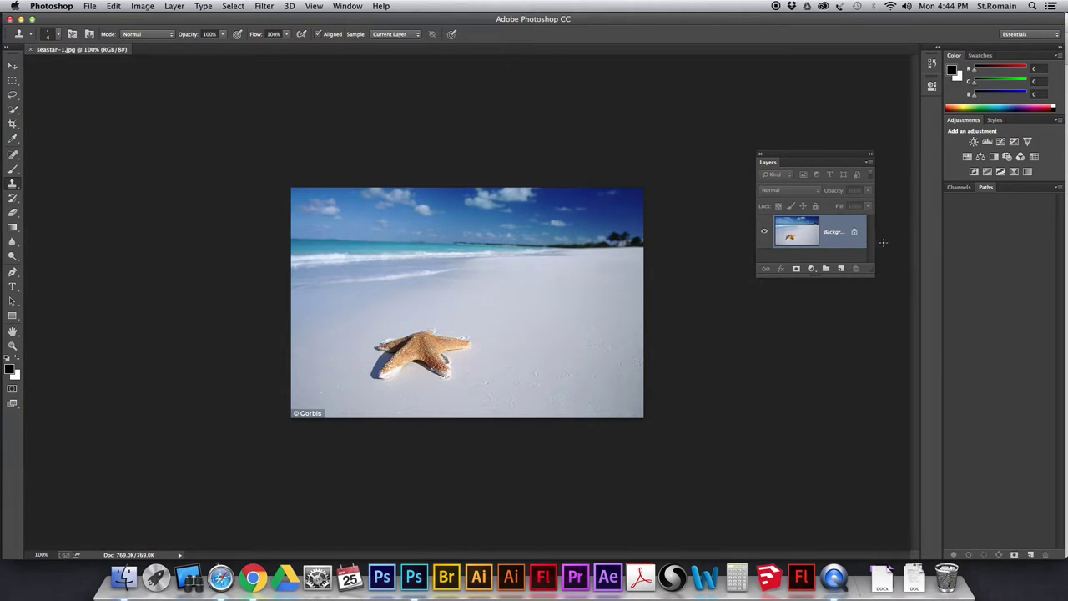
click(842, 270)
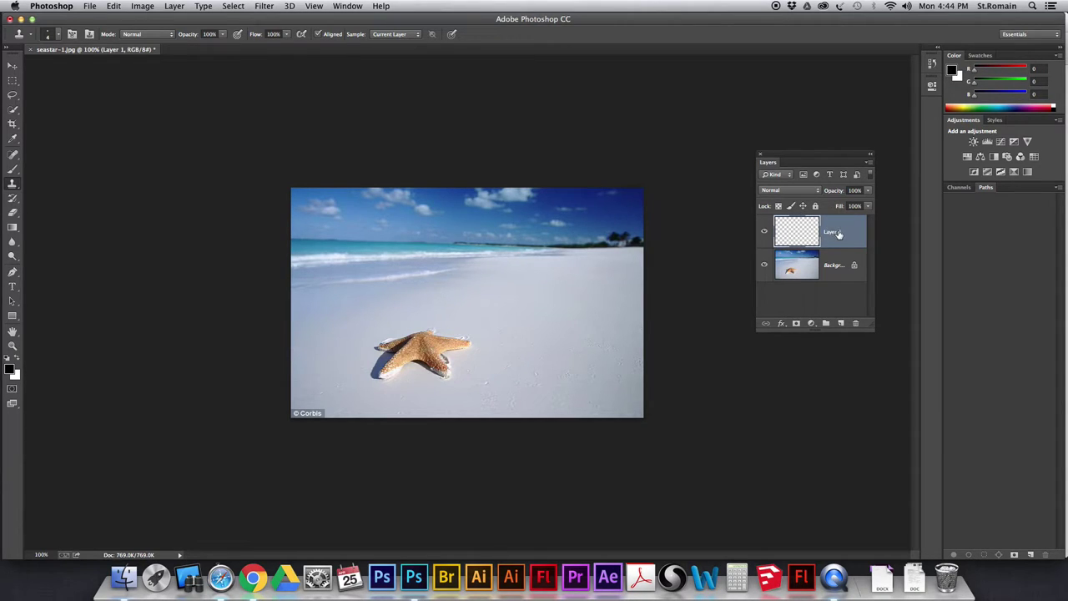
double_click(832, 232)
text(st)
key(Return)
key(bracketright)
key(bracketright)
key(bracketright)
Set Sample to Current & Below, sample the starfish, and clone it onto the right-hand sand.
click(400, 35)
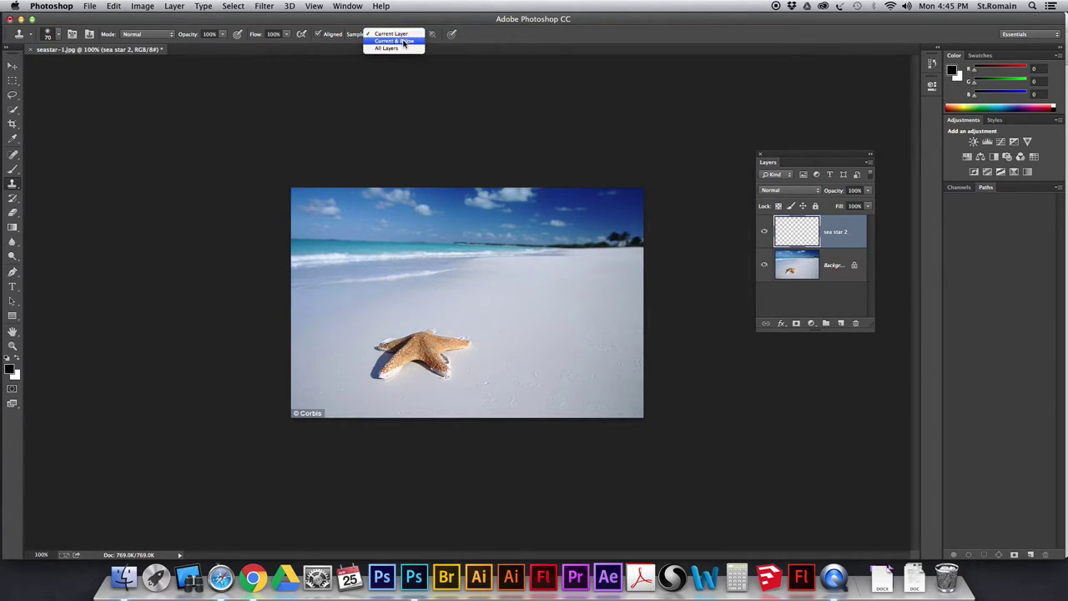
click(403, 41)
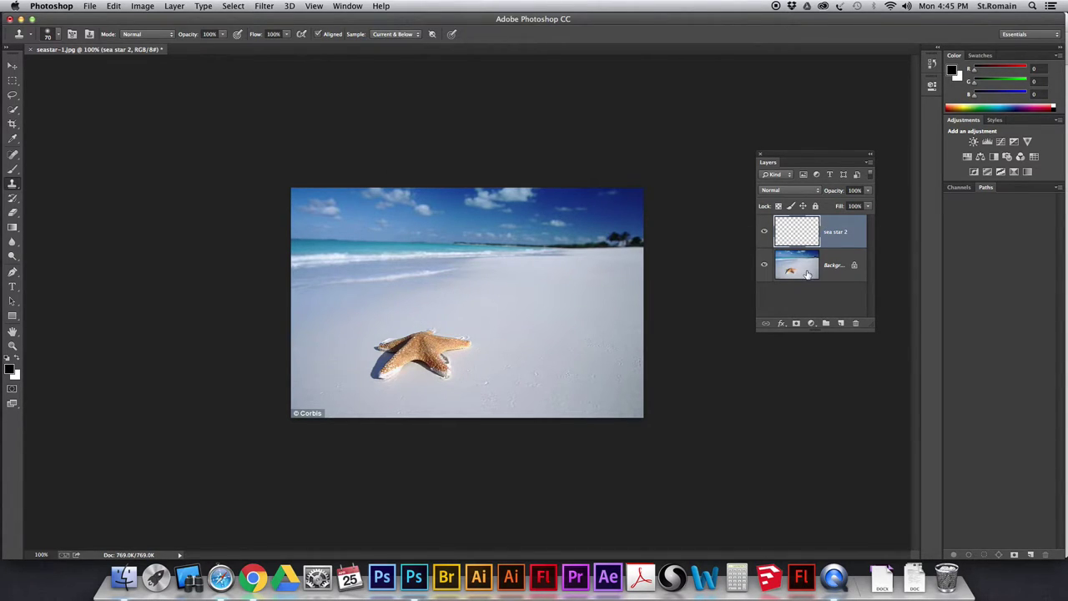
alt+click(422, 336)
mouse_move(576, 291)
mouse_down()
mouse_move(534, 300)
mouse_move(534, 313)
mouse_move(560, 304)
mouse_move(595, 312)
mouse_move(587, 297)
mouse_move(607, 289)
mouse_move(583, 282)
mouse_move(541, 293)
mouse_move(532, 319)
mouse_move(565, 303)
mouse_move(604, 291)
mouse_up()
Hide the Background layer and zoom in on the cloned starfish.
click(765, 265)
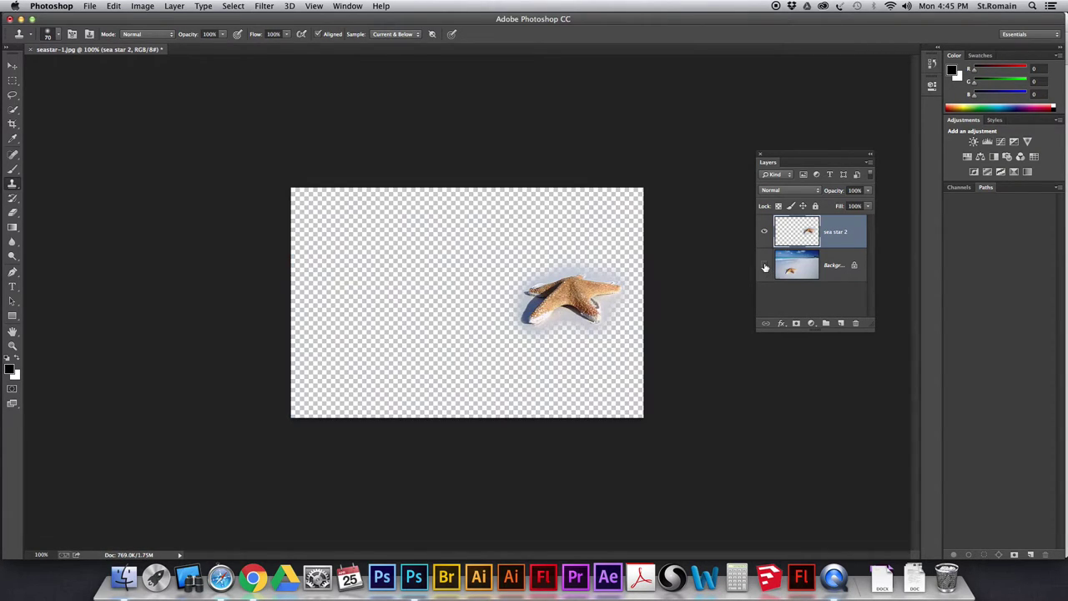
key(z)
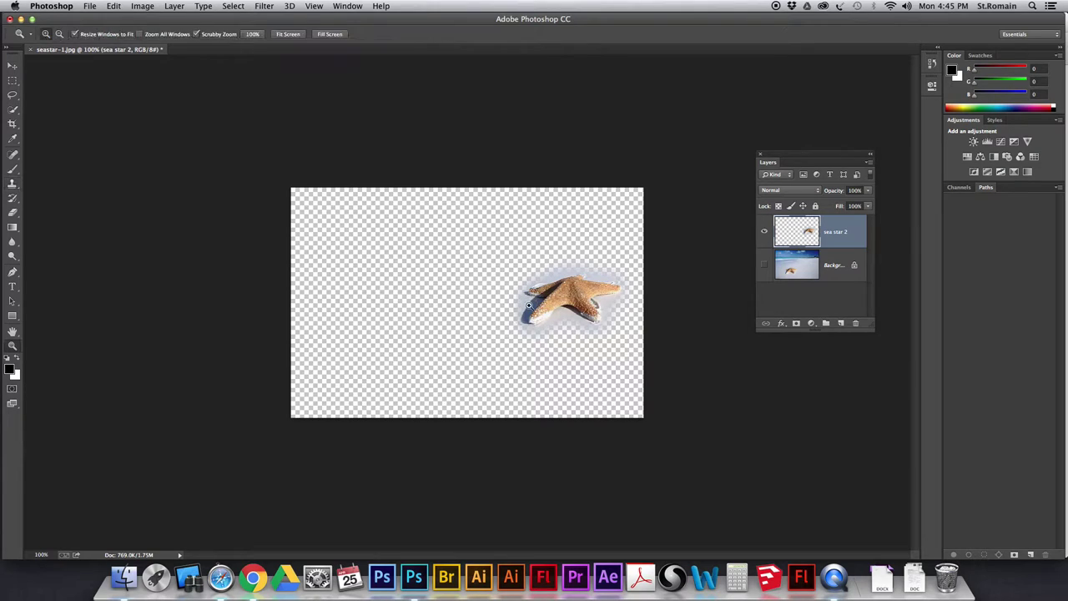
drag(570, 301, 626, 323)
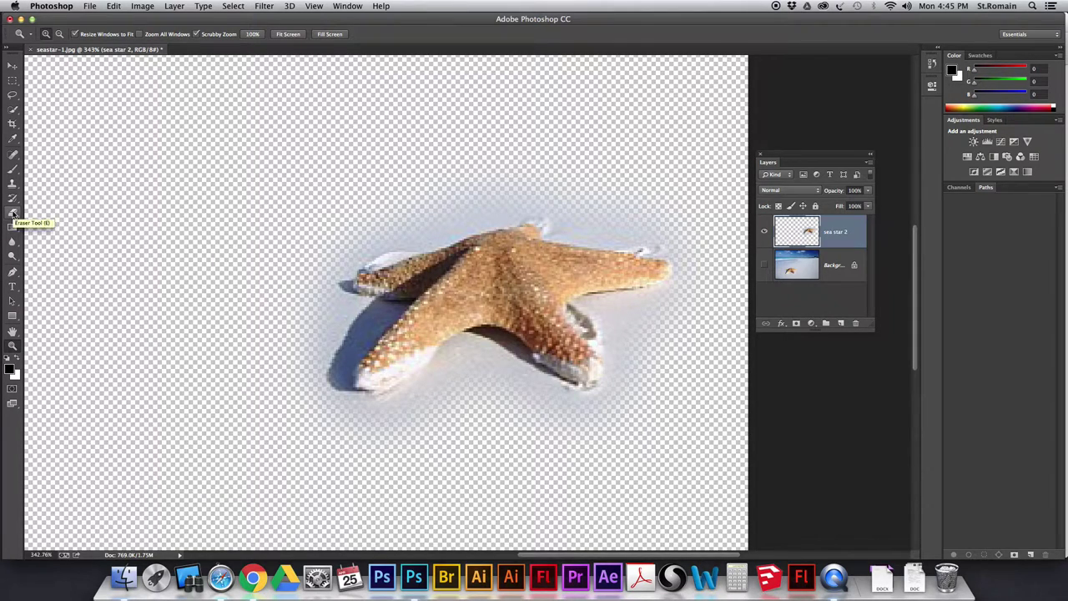
Select the Eraser at 10 px and erase the white halo below the starfish.
click(12, 214)
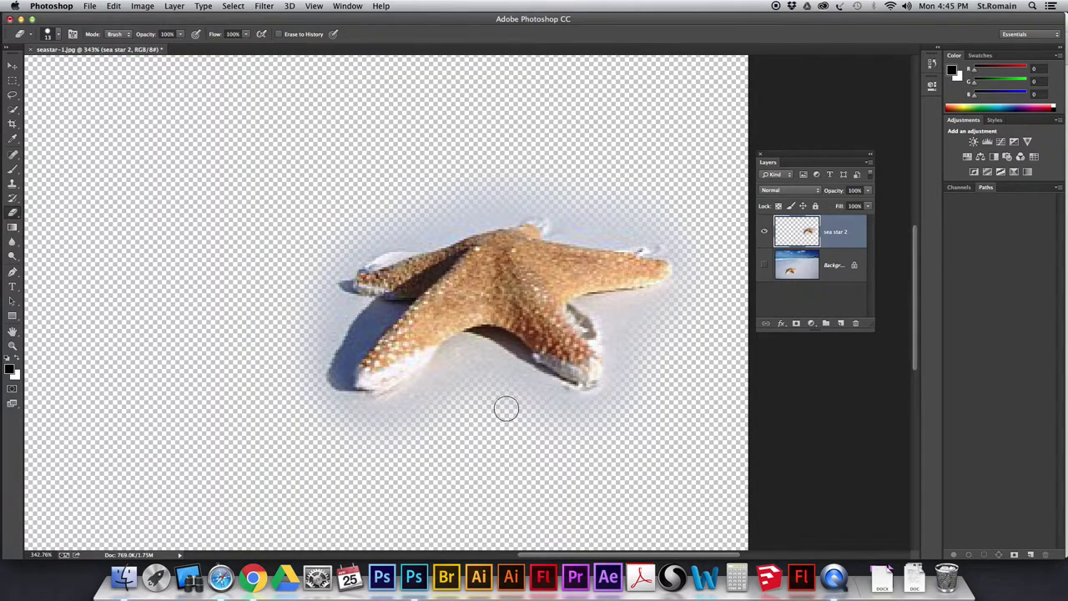
right_click(15, 217)
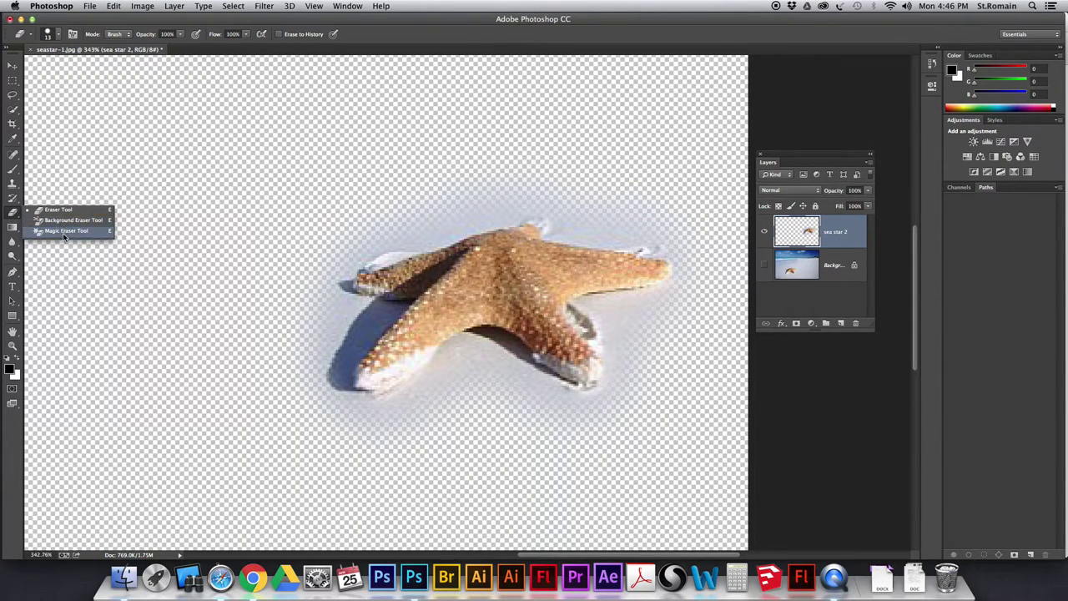
click(60, 209)
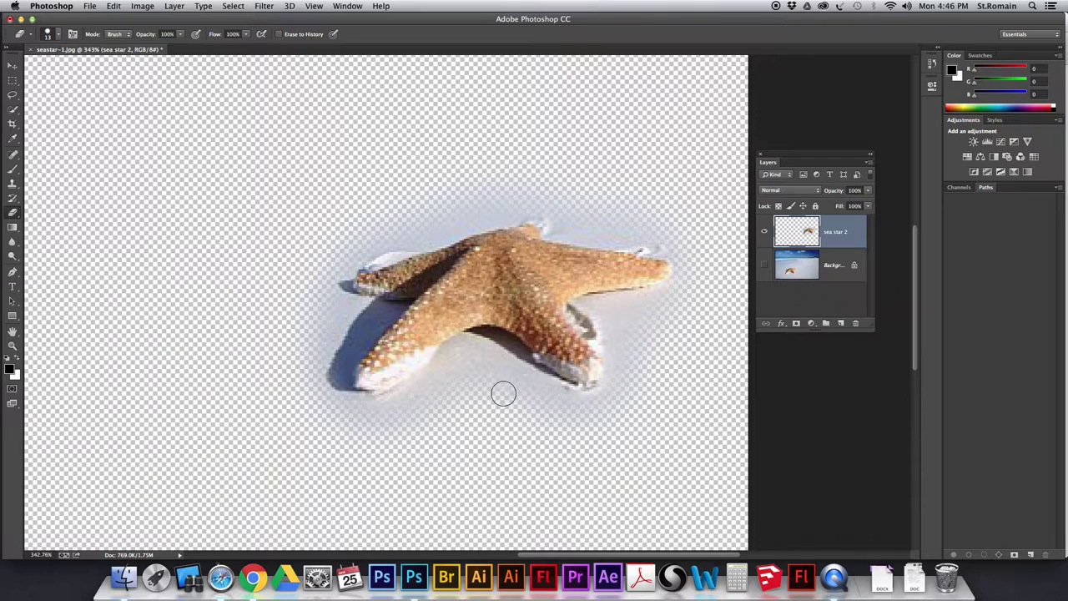
key(bracketright)
key(bracketright)
key(bracketright)
key(bracketright)
key(bracketright)
key(bracketright)
key(bracketright)
key(bracketright)
key(bracketright)
key(bracketright)
key(bracketright)
key(bracketright)
key(bracketright)
key(bracketright)
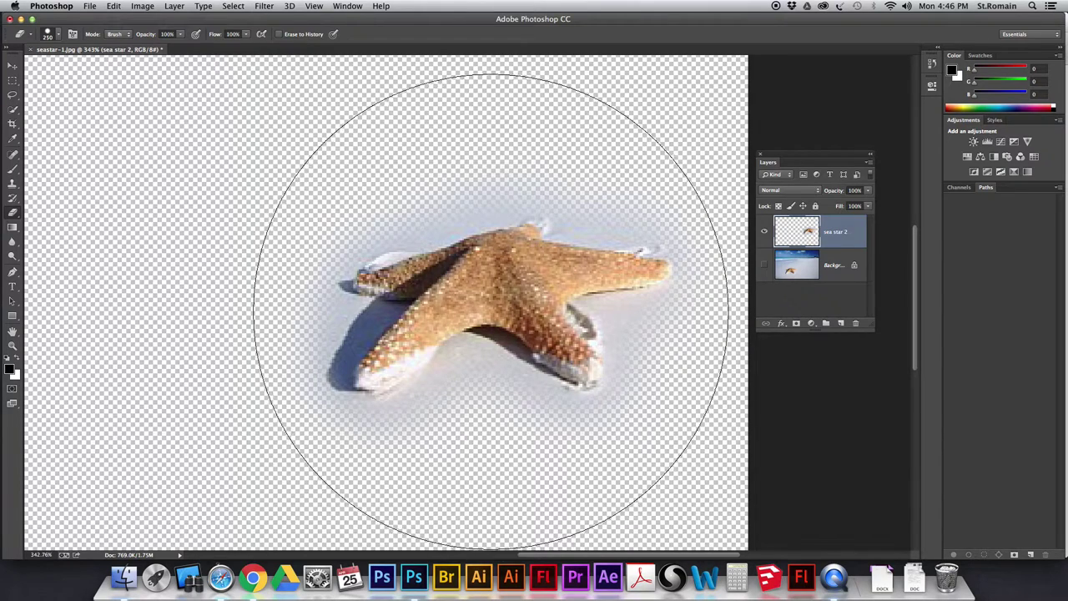
key(bracketleft)
key(bracketleft)
key(bracketleft)
key(bracketleft)
key(bracketleft)
key(bracketleft)
key(bracketleft)
key(bracketleft)
key(bracketleft)
key(bracketleft)
key(bracketleft)
key(bracketleft)
key(bracketleft)
key(bracketleft)
key(bracketleft)
key(bracketleft)
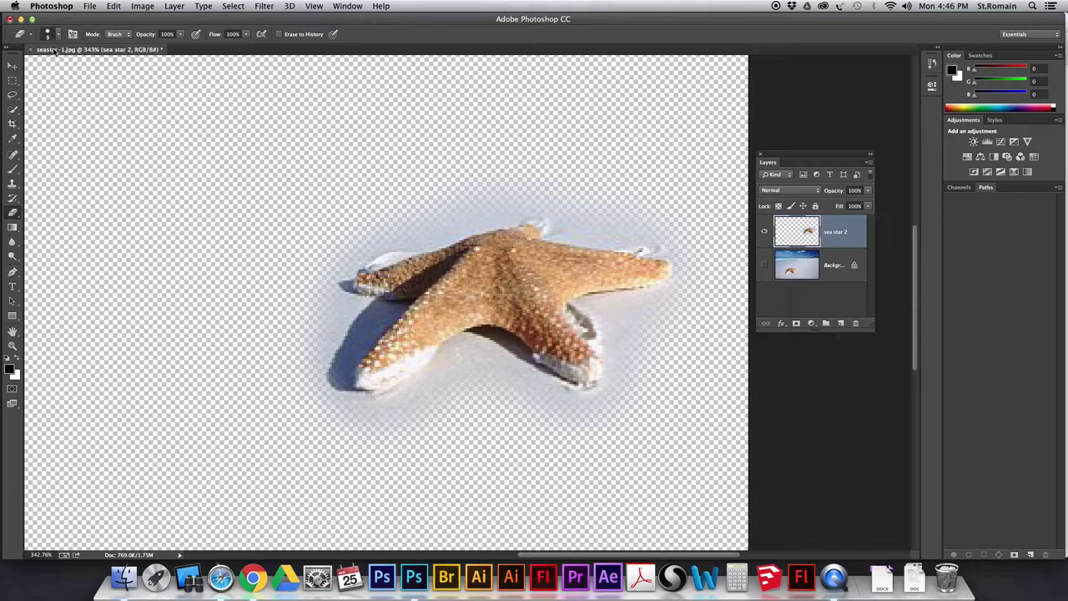
click(59, 37)
click(70, 71)
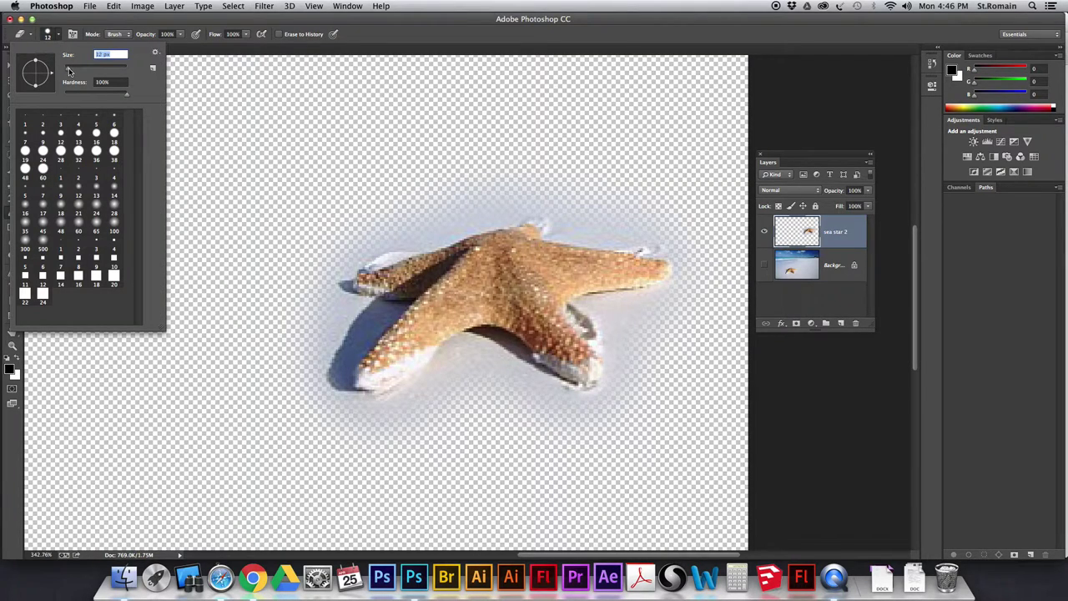
text(10)
key(Return)
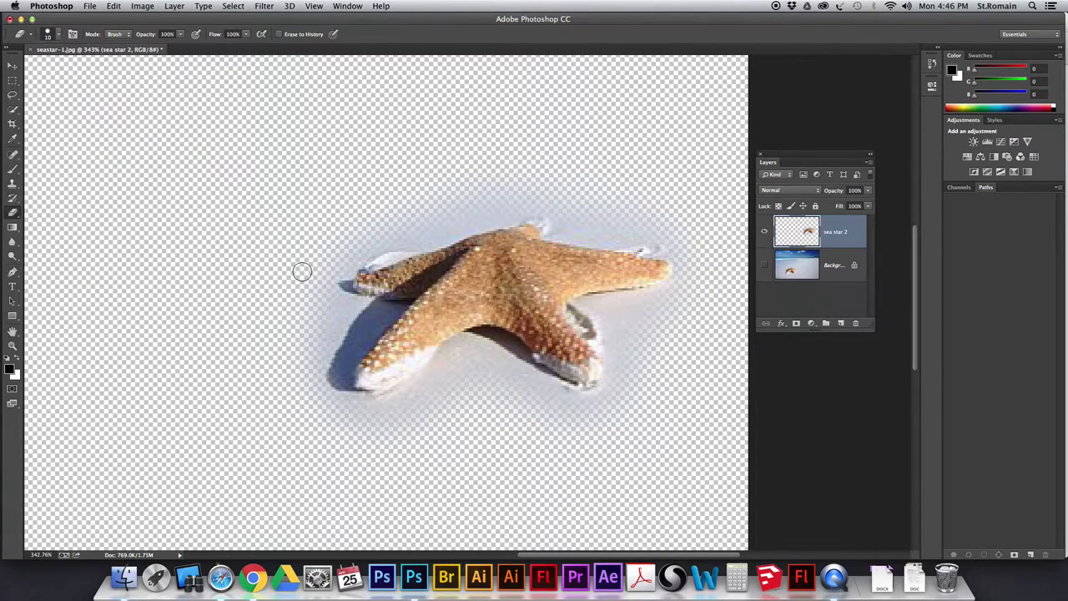
mouse_move(561, 405)
mouse_down()
mouse_move(484, 361)
mouse_move(454, 361)
mouse_move(406, 411)
mouse_move(460, 368)
mouse_move(389, 425)
mouse_move(347, 430)
mouse_up()
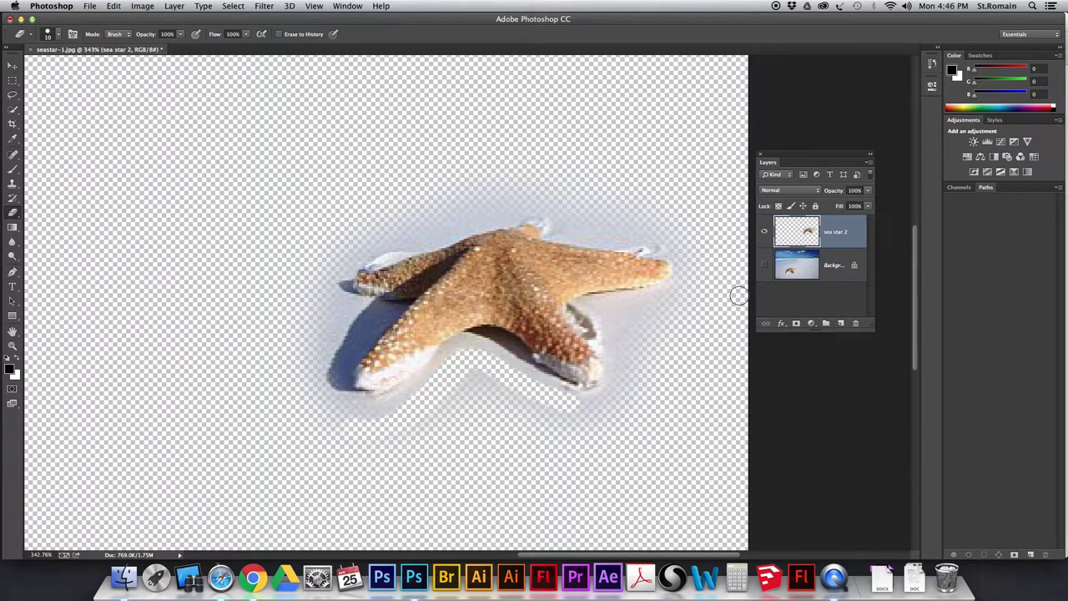
mouse_move(465, 377)
mouse_down()
mouse_move(427, 414)
mouse_move(465, 375)
mouse_move(508, 381)
mouse_move(573, 416)
mouse_move(504, 397)
mouse_up()
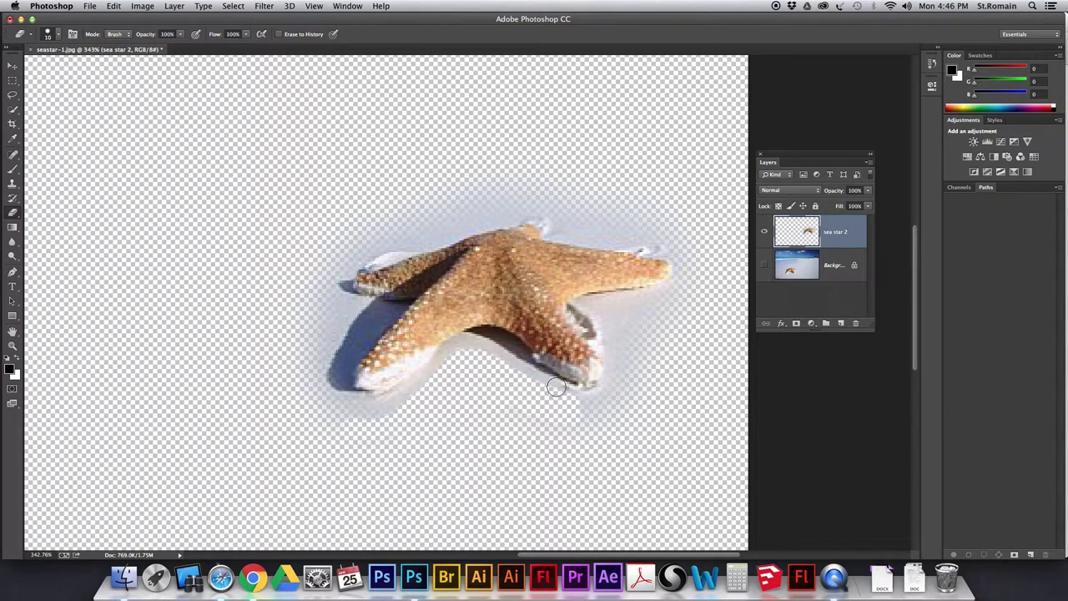
Switch to a soft 18 px eraser brush and erase the remaining halo along the lower legs.
click(59, 33)
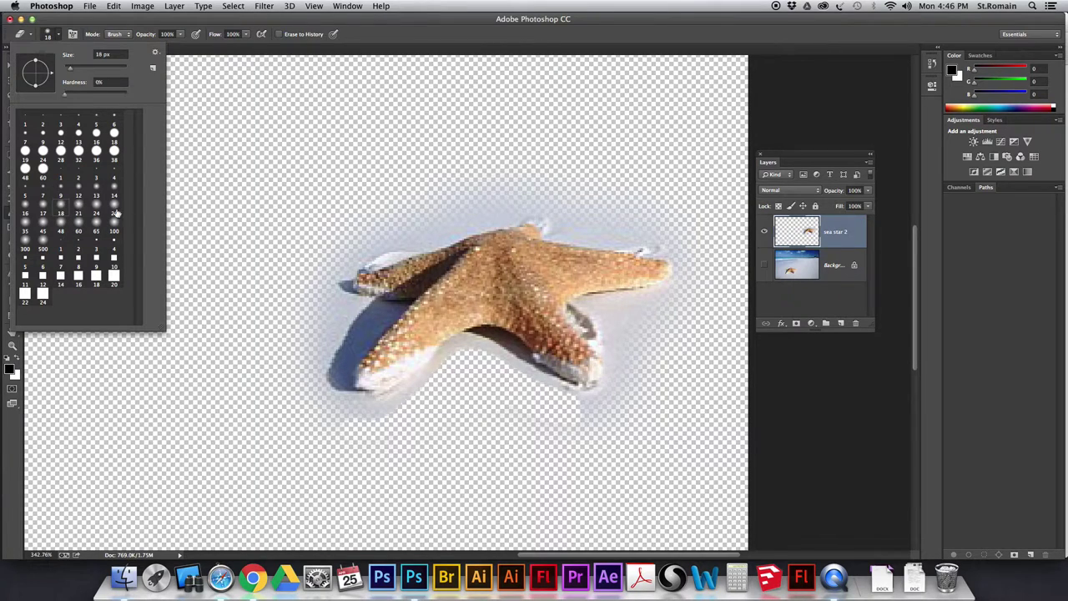
click(542, 391)
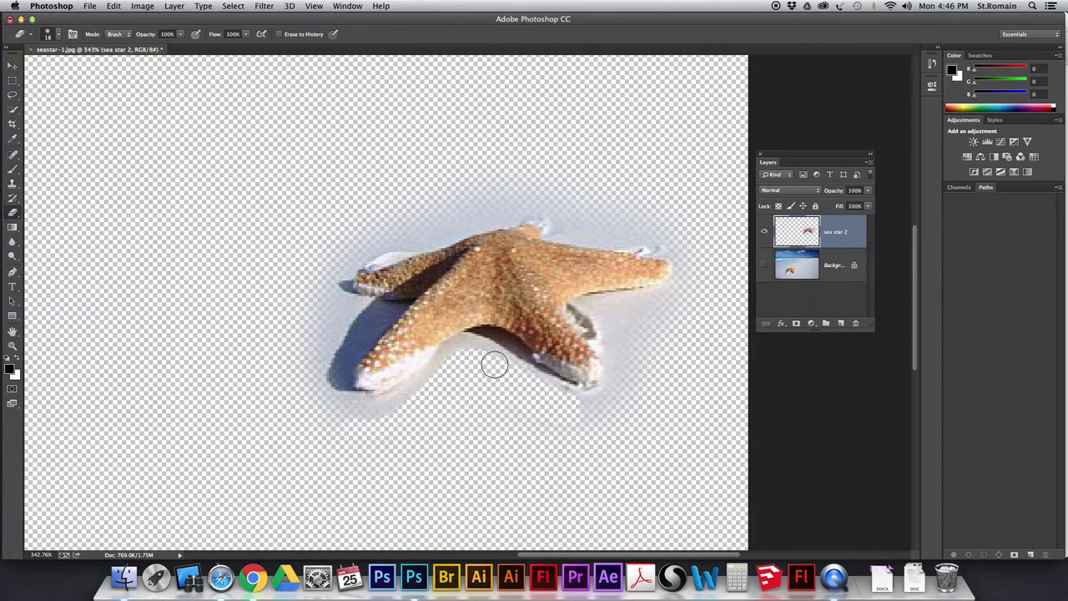
mouse_move(493, 364)
mouse_down()
mouse_move(461, 359)
mouse_move(404, 408)
mouse_move(360, 425)
mouse_up()
mouse_move(575, 410)
mouse_down()
mouse_move(625, 392)
mouse_move(618, 338)
mouse_move(629, 342)
mouse_move(608, 308)
mouse_move(668, 302)
mouse_move(635, 318)
mouse_move(655, 324)
mouse_move(651, 343)
mouse_move(672, 302)
mouse_move(651, 312)
mouse_move(687, 279)
mouse_move(700, 250)
mouse_move(661, 227)
mouse_move(602, 232)
mouse_move(515, 197)
mouse_move(657, 216)
mouse_move(577, 200)
mouse_move(588, 194)
mouse_move(517, 194)
mouse_move(394, 226)
mouse_move(468, 188)
mouse_move(390, 212)
mouse_move(493, 203)
mouse_move(333, 255)
mouse_move(314, 285)
mouse_move(333, 310)
mouse_move(309, 352)
mouse_move(304, 401)
mouse_move(455, 429)
mouse_up()
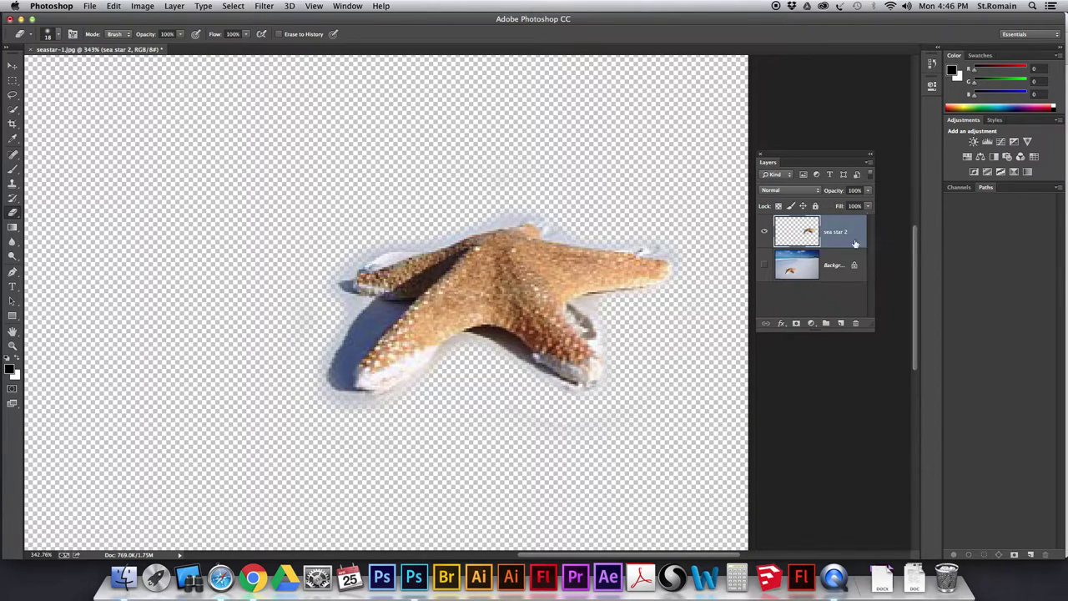
Show the background, move the sea star copy up and right, and compare with the background hidden.
click(765, 265)
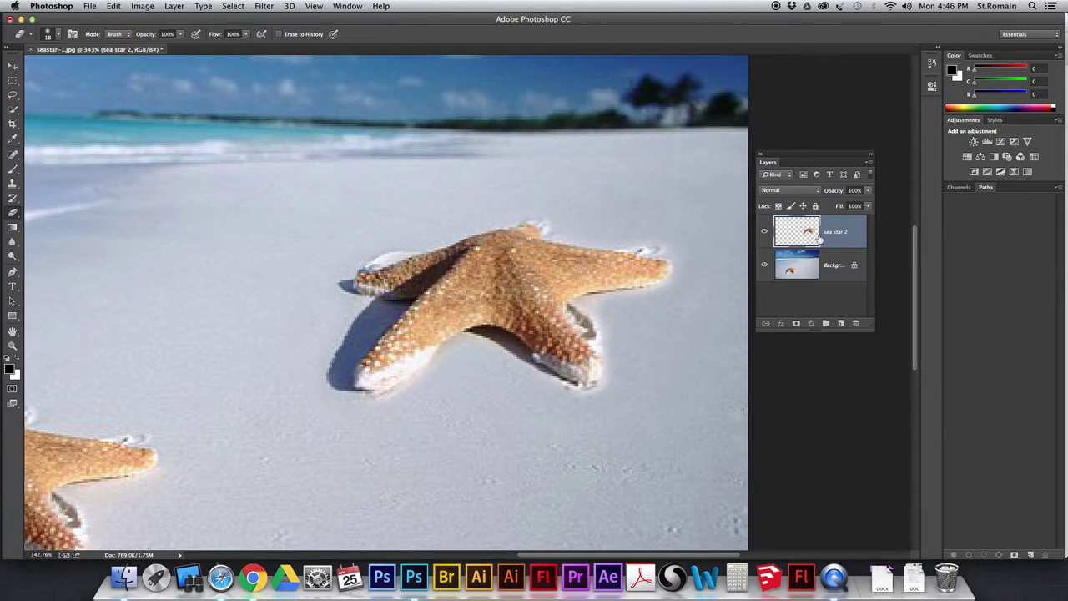
click(10, 67)
mouse_move(480, 305)
mouse_down()
mouse_move(492, 418)
mouse_move(343, 333)
mouse_move(289, 192)
mouse_up()
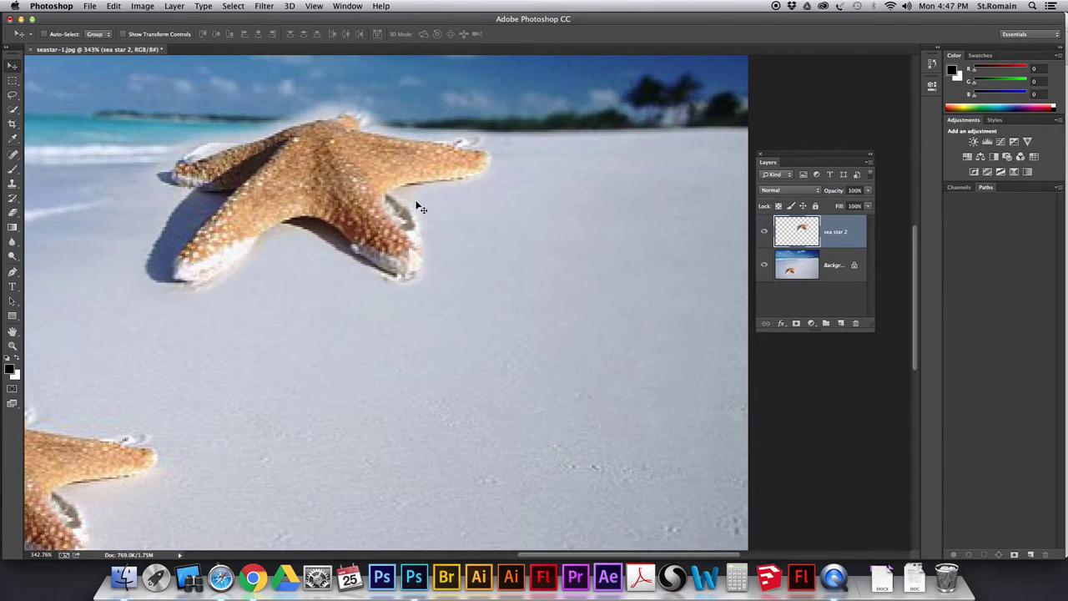
scroll(464, 159, up, 5)
drag(376, 326, 639, 232)
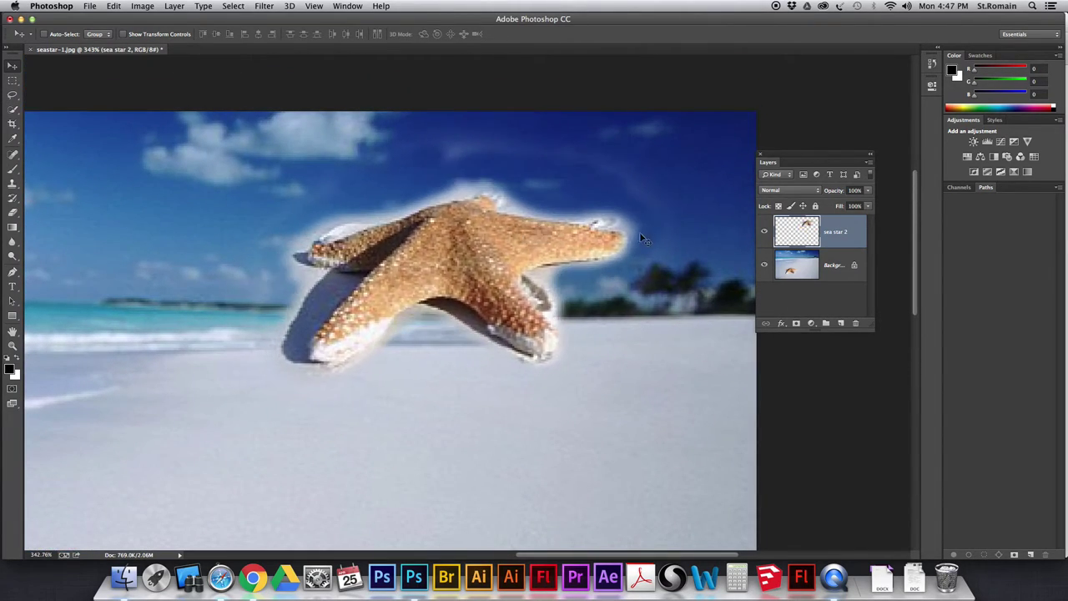
click(13, 212)
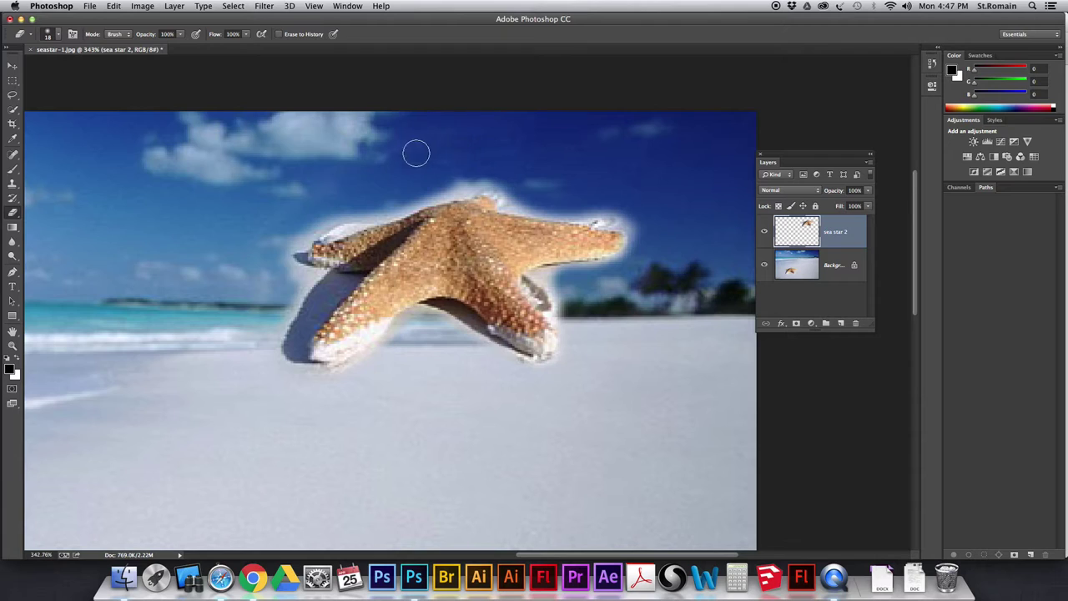
click(765, 265)
click(765, 266)
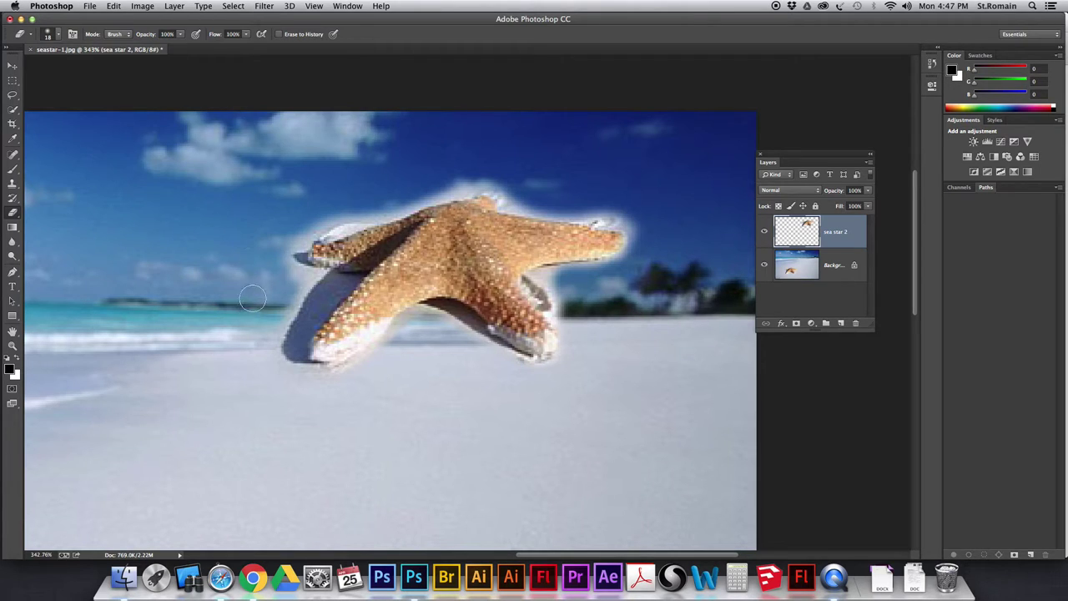
Reposition the copy repeatedly with the Move tool, alternating with the Eraser to trim its edges.
key(v)
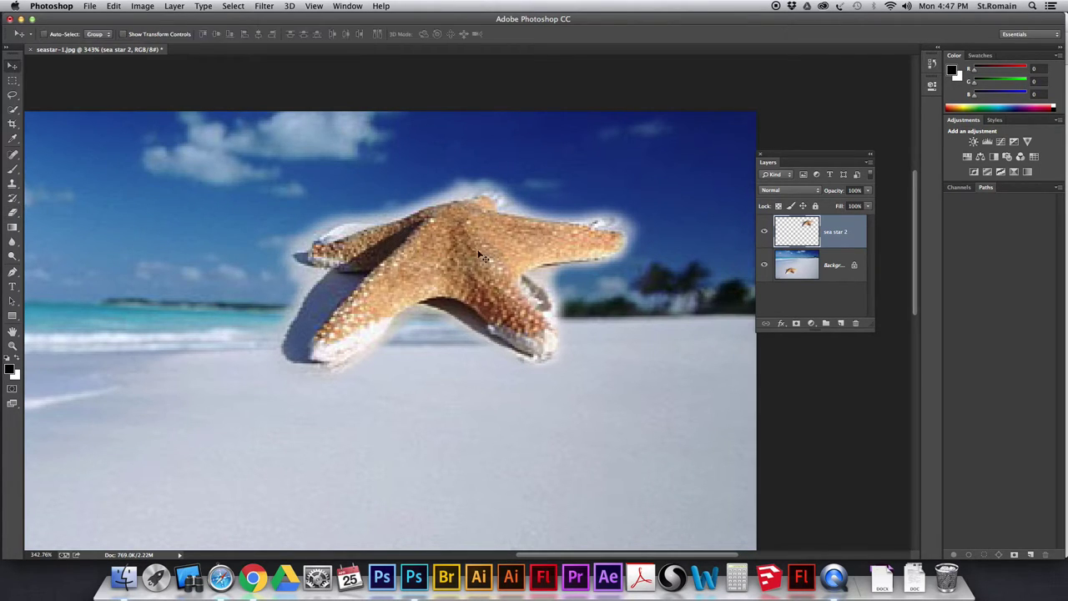
mouse_move(470, 242)
mouse_down()
mouse_move(345, 162)
mouse_move(280, 154)
mouse_up()
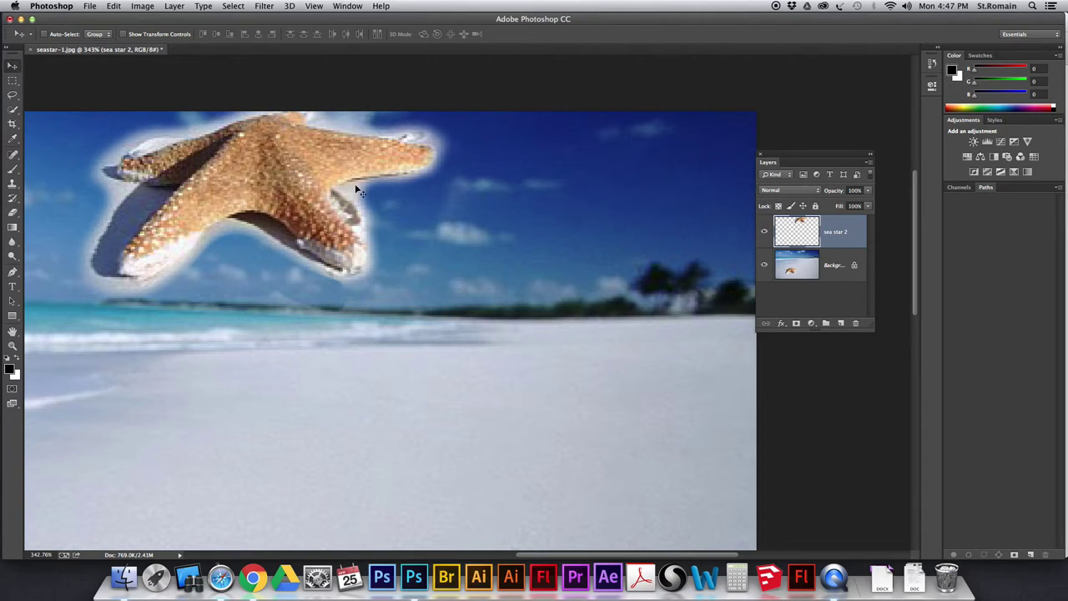
drag(357, 178, 392, 217)
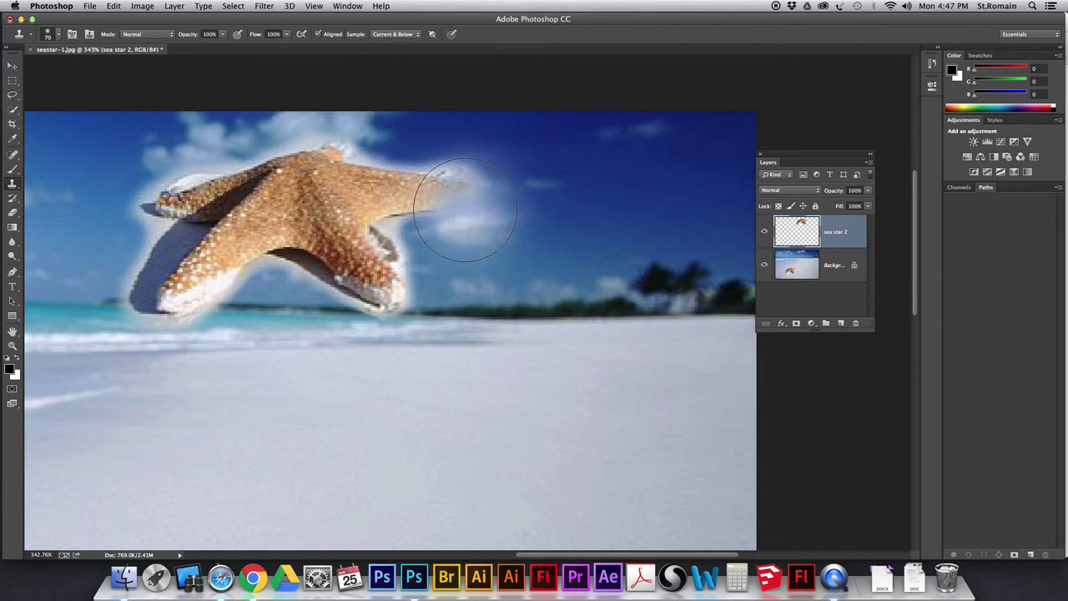
key(e)
key(shift+e)
key(shift+e)
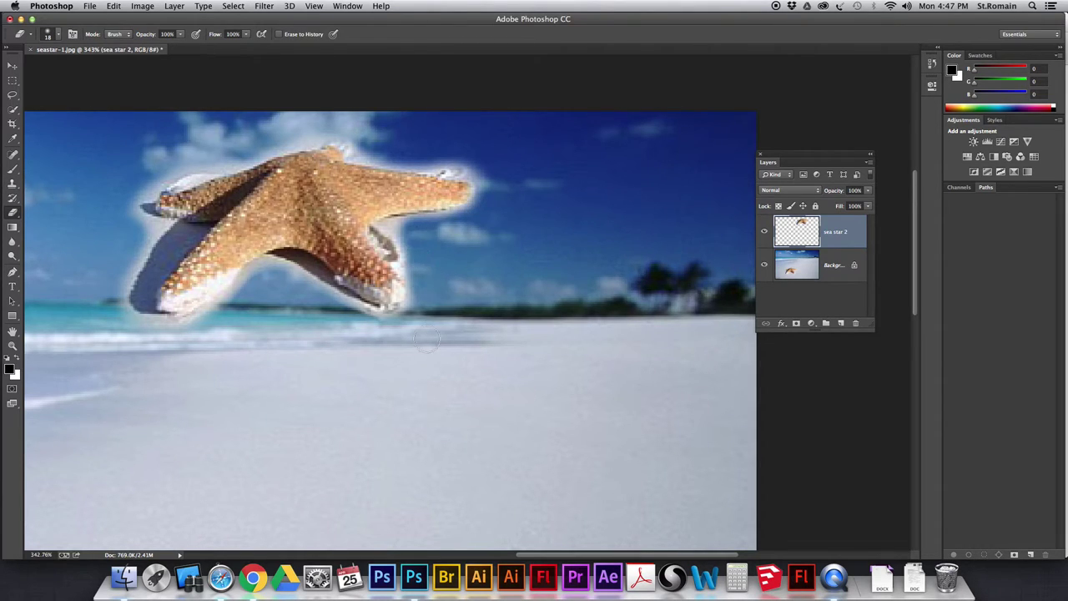
key(v)
mouse_move(351, 313)
mouse_down()
mouse_move(532, 201)
mouse_move(544, 233)
mouse_up()
key(e)
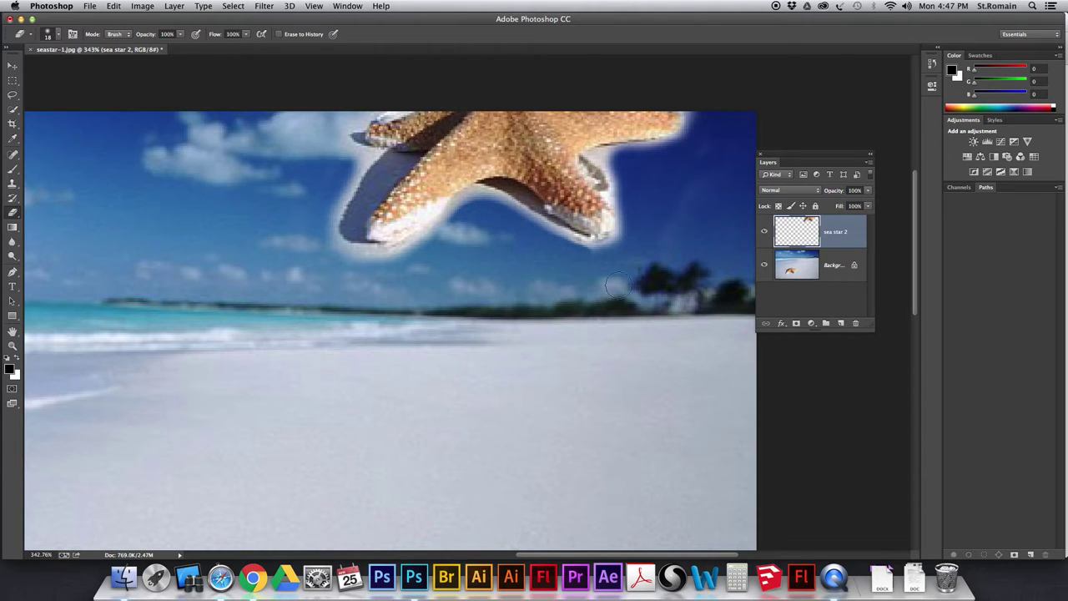
key(v)
mouse_move(700, 226)
mouse_down()
mouse_move(514, 215)
mouse_move(522, 206)
mouse_up()
key(e)
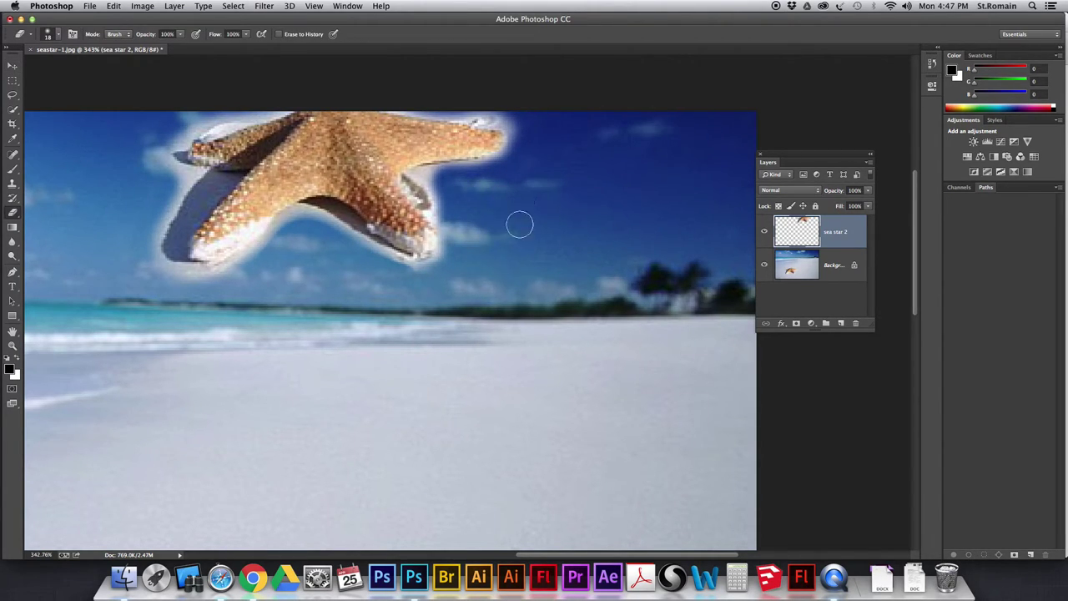
Move the copy down-left onto the sand and view the picture at 100%.
key(v)
mouse_move(520, 194)
mouse_down()
mouse_move(542, 283)
mouse_move(545, 232)
mouse_move(533, 209)
mouse_move(573, 218)
mouse_move(590, 257)
mouse_move(619, 194)
mouse_up()
key(e)
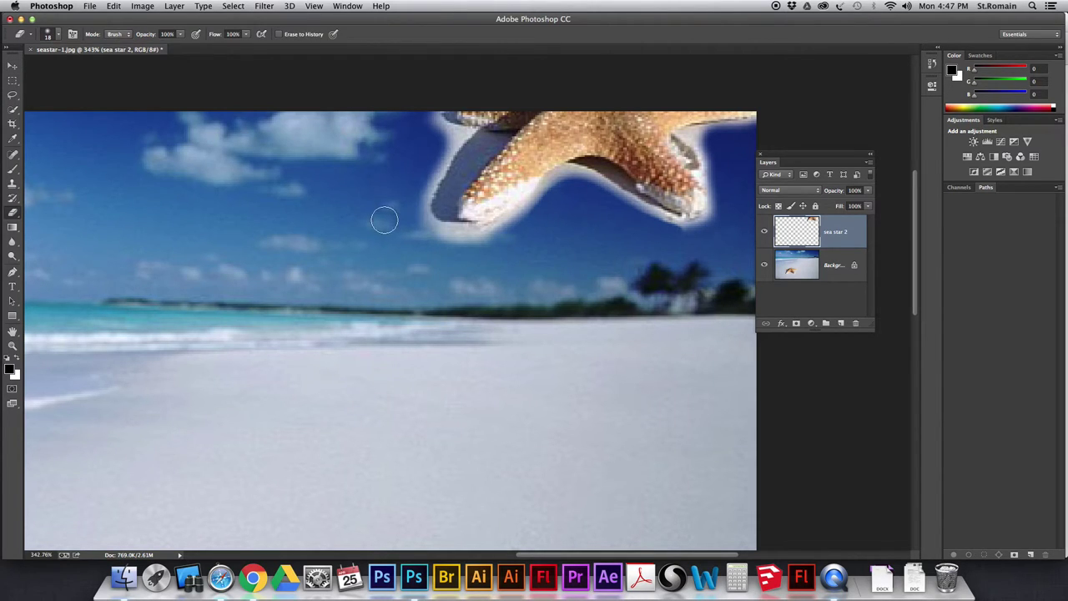
key(v)
mouse_move(539, 219)
mouse_down()
mouse_move(466, 270)
mouse_move(373, 411)
mouse_up()
drag(455, 335, 511, 362)
key(super+minus)
key(super+minus)
key(super+minus)
key(super+minus)
key(super+plus)
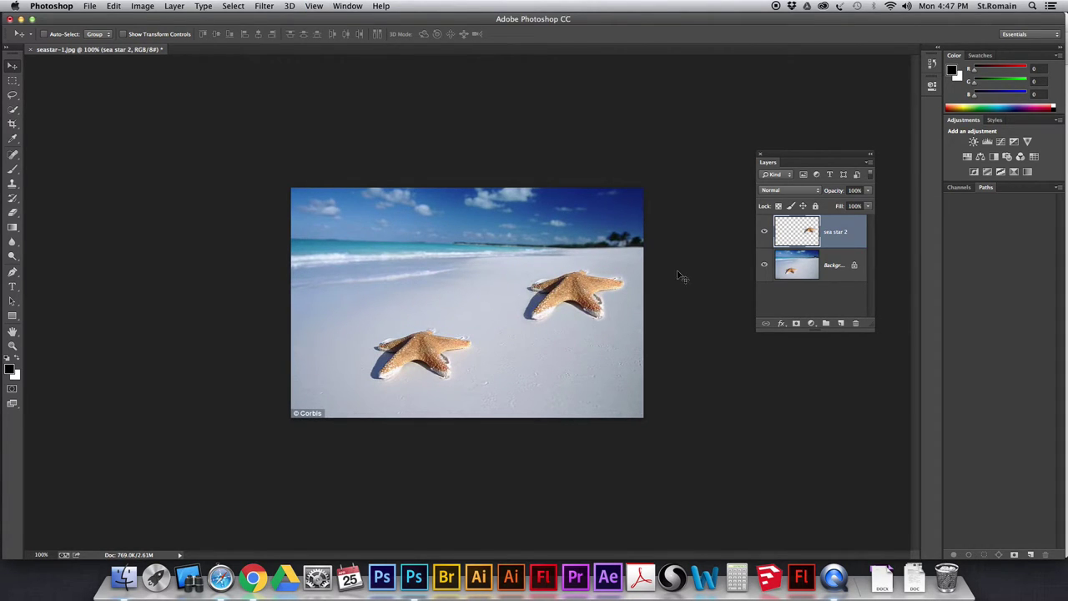
Toggle the sea star 2 layer's visibility and nudge the copy farther back toward the upper right.
click(765, 234)
click(764, 234)
drag(574, 297, 599, 276)
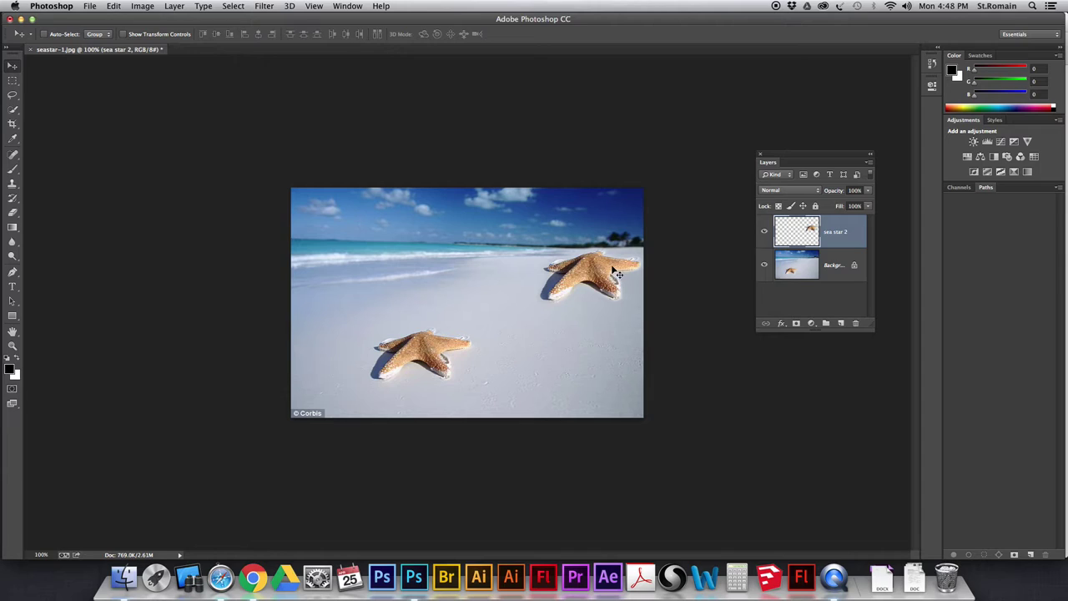
mouse_move(615, 273)
mouse_down()
mouse_move(435, 354)
mouse_move(555, 281)
mouse_move(596, 267)
mouse_move(498, 317)
mouse_move(593, 266)
mouse_move(492, 339)
mouse_move(429, 355)
mouse_move(517, 401)
mouse_move(613, 277)
mouse_up()
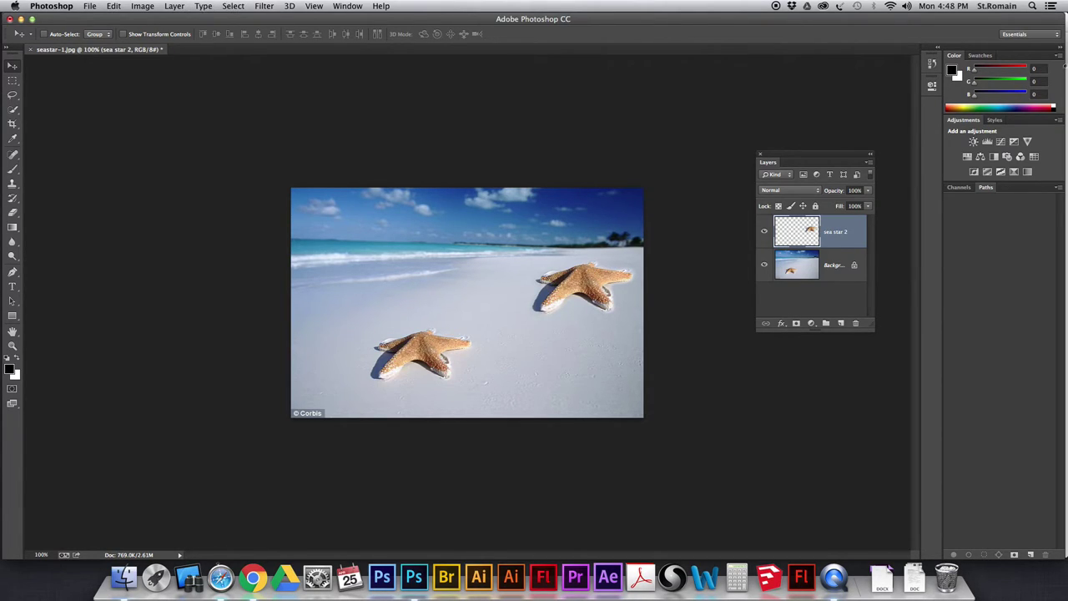
Browse the Window menu, then start and dismiss Free Transform on the copied sea star.
click(349, 6)
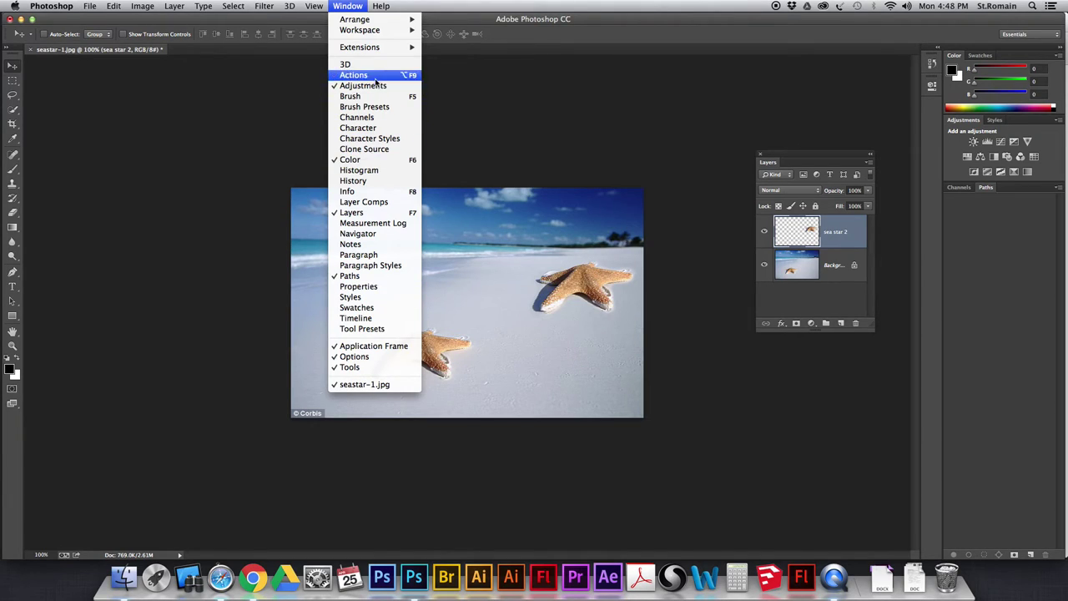
mouse_move(368, 32)
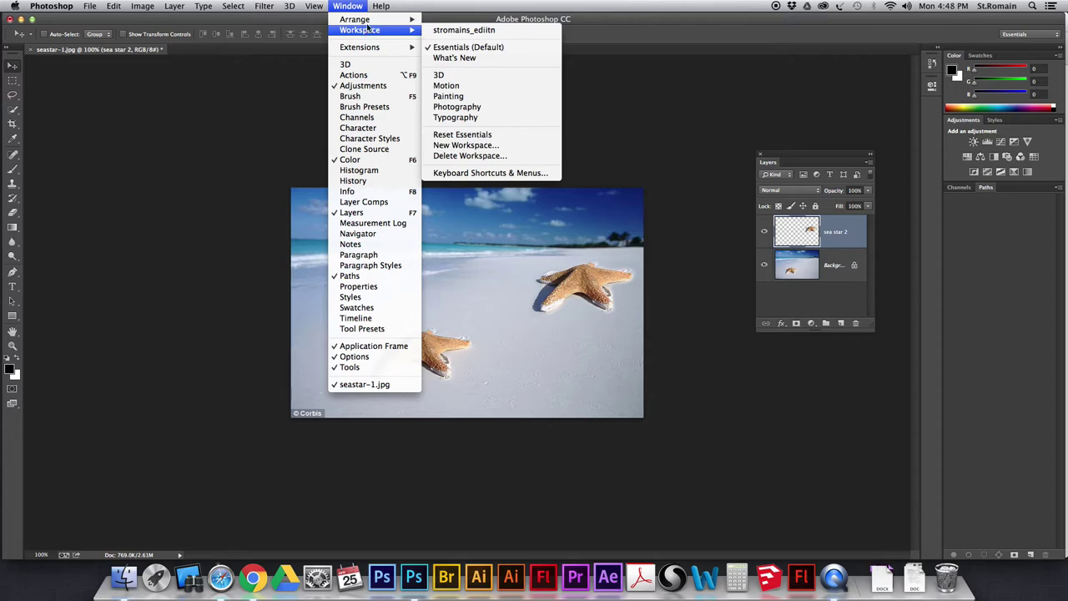
click(361, 6)
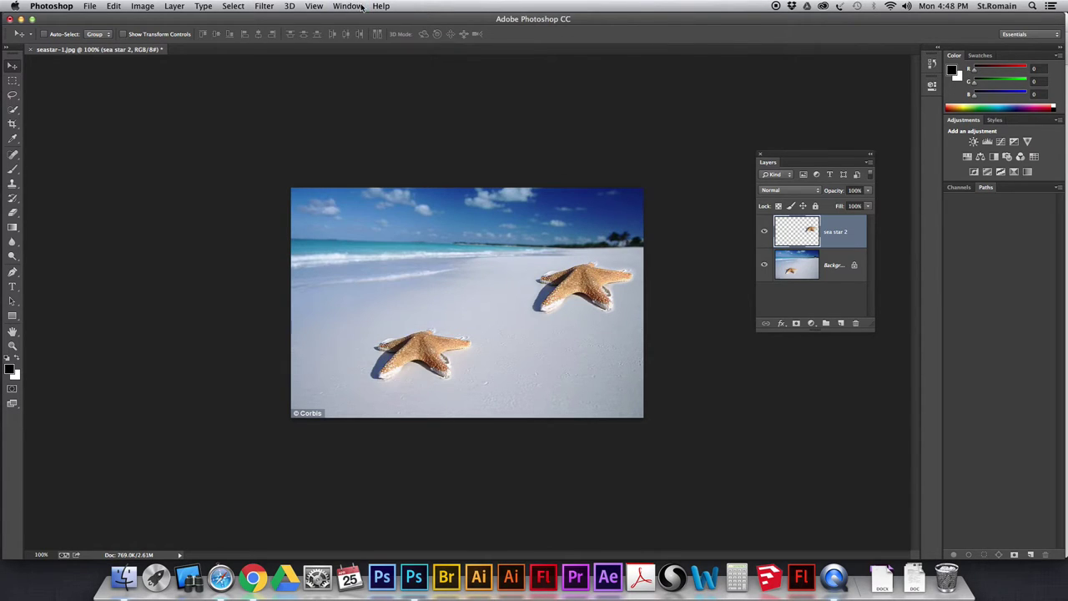
key(super+t)
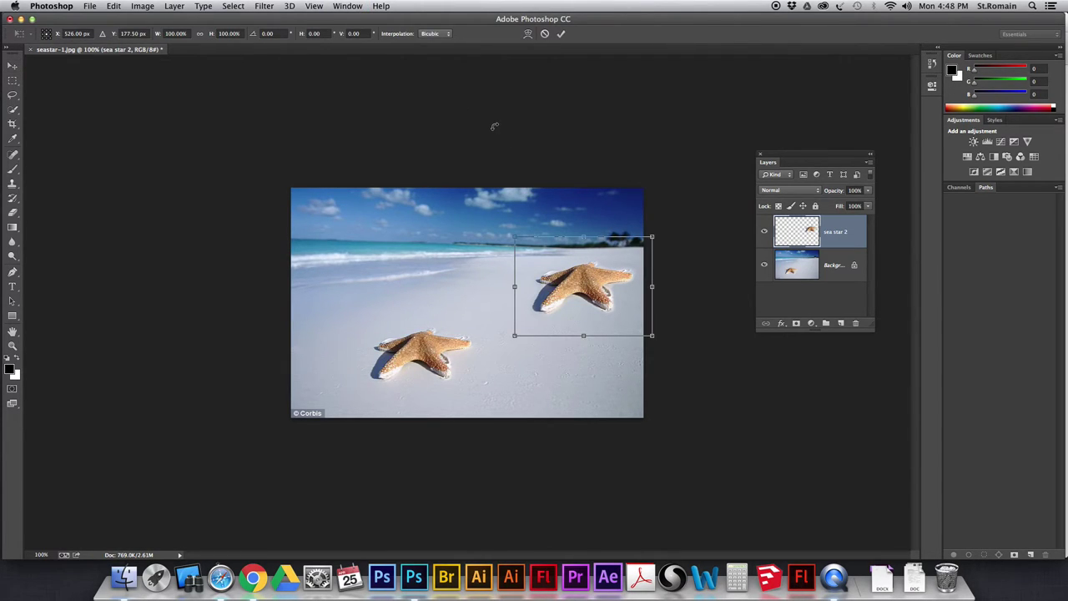
key(Return)
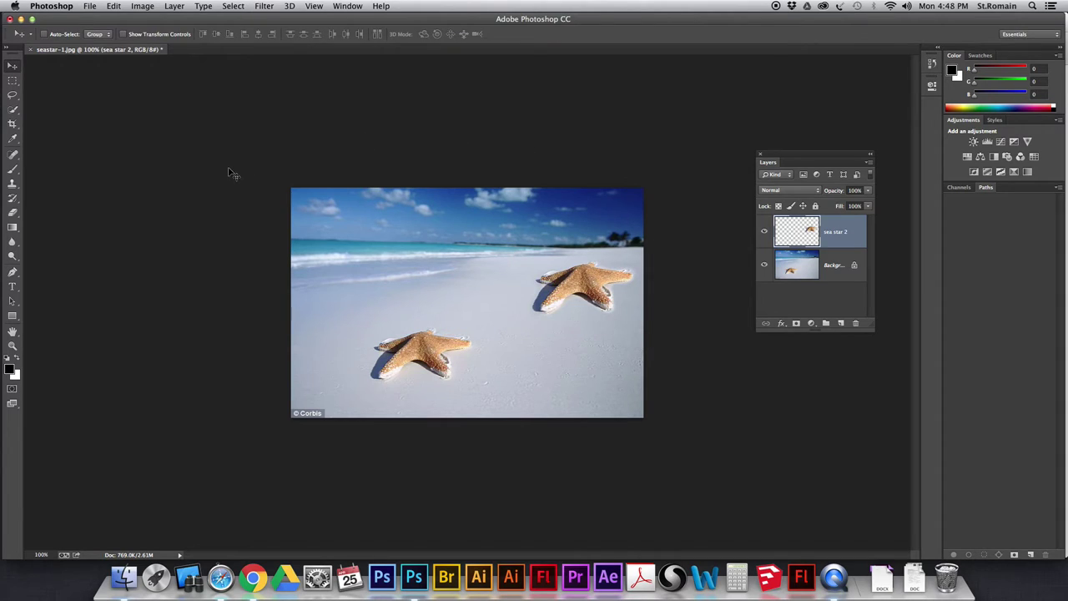
key(super+t)
key(Return)
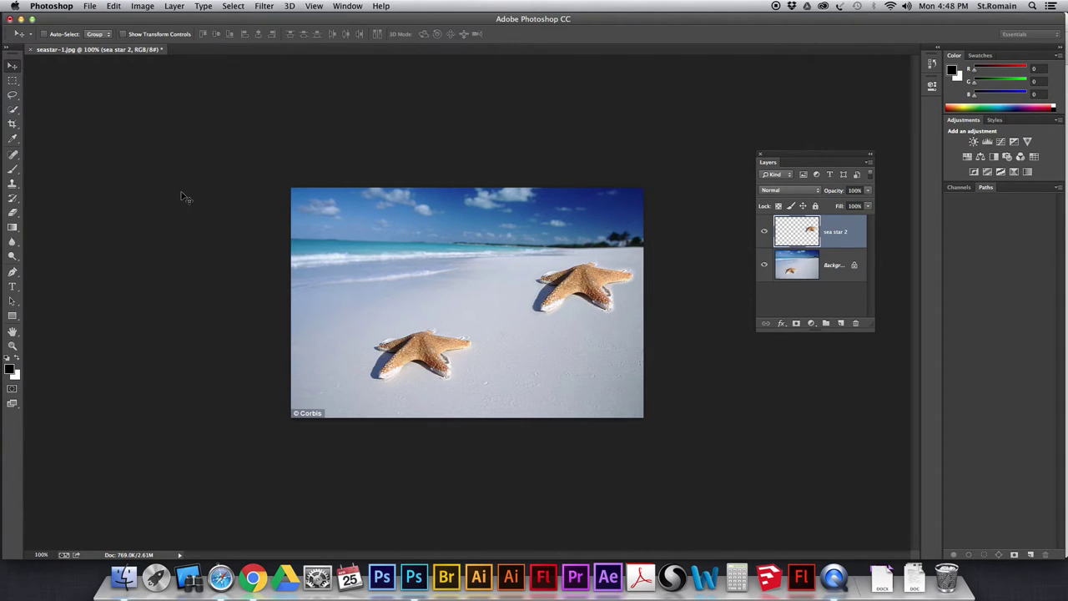
Select the Rectangular Marquee tool and look up Free Transform in the Edit menu.
click(12, 79)
click(37, 81)
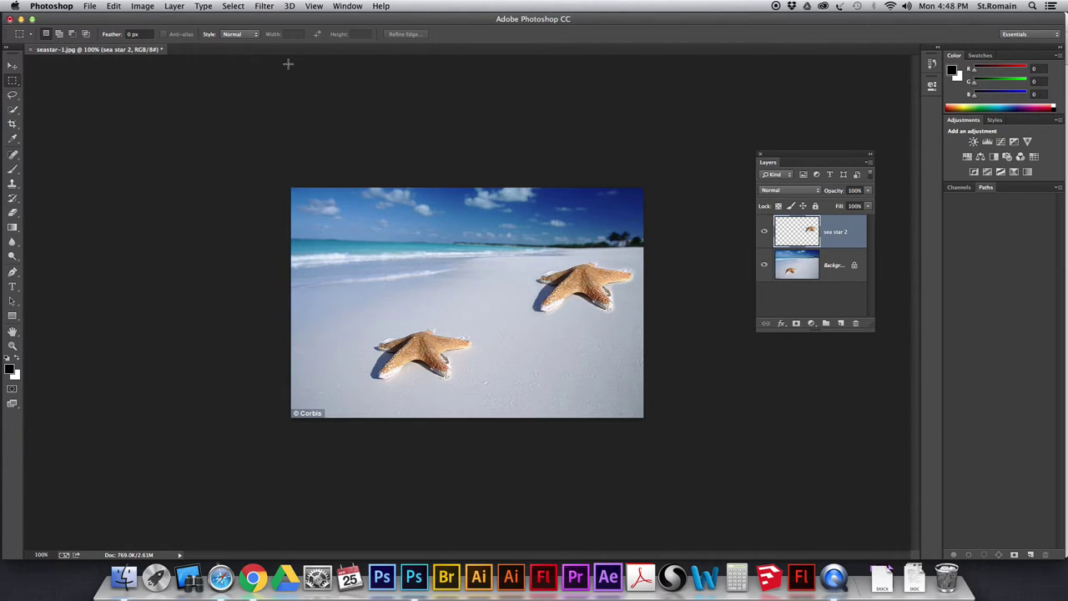
click(114, 6)
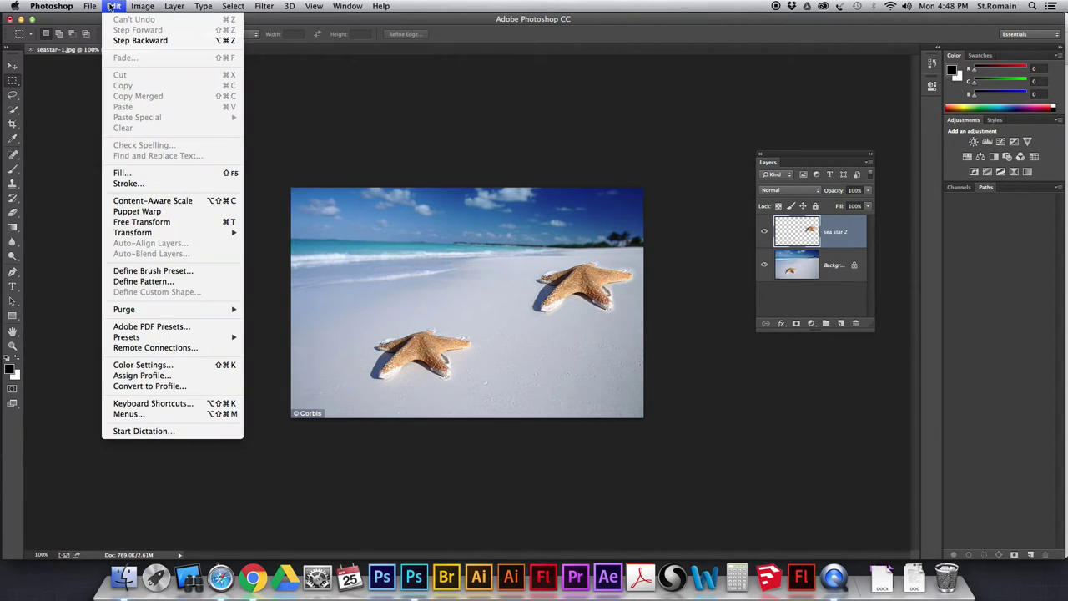
mouse_move(130, 235)
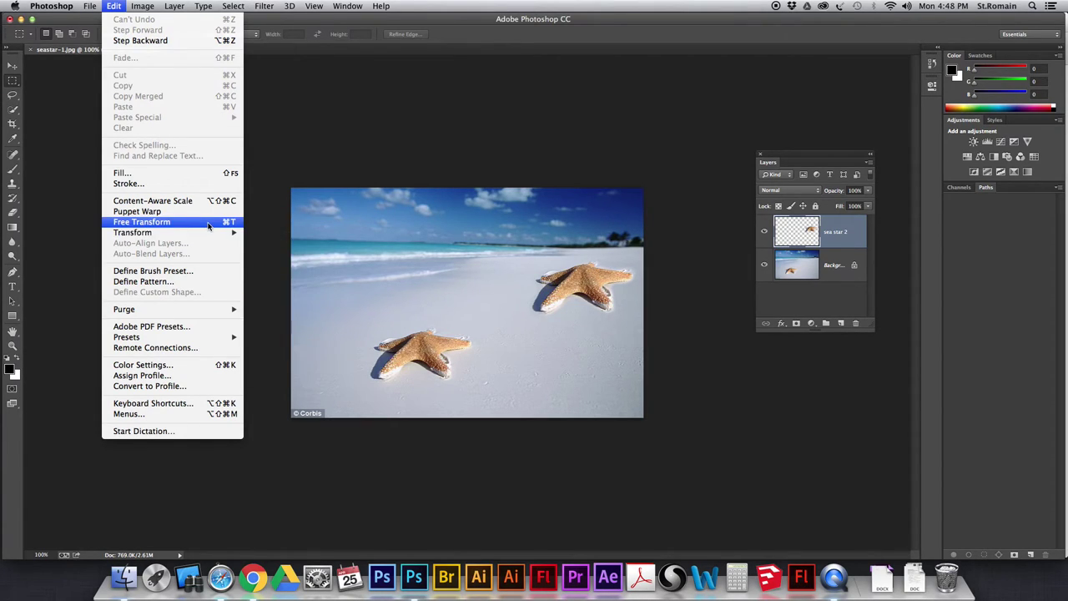
click(357, 138)
Free Transform the starfish, shrinking it from a corner and moving it left and down.
key(super+t)
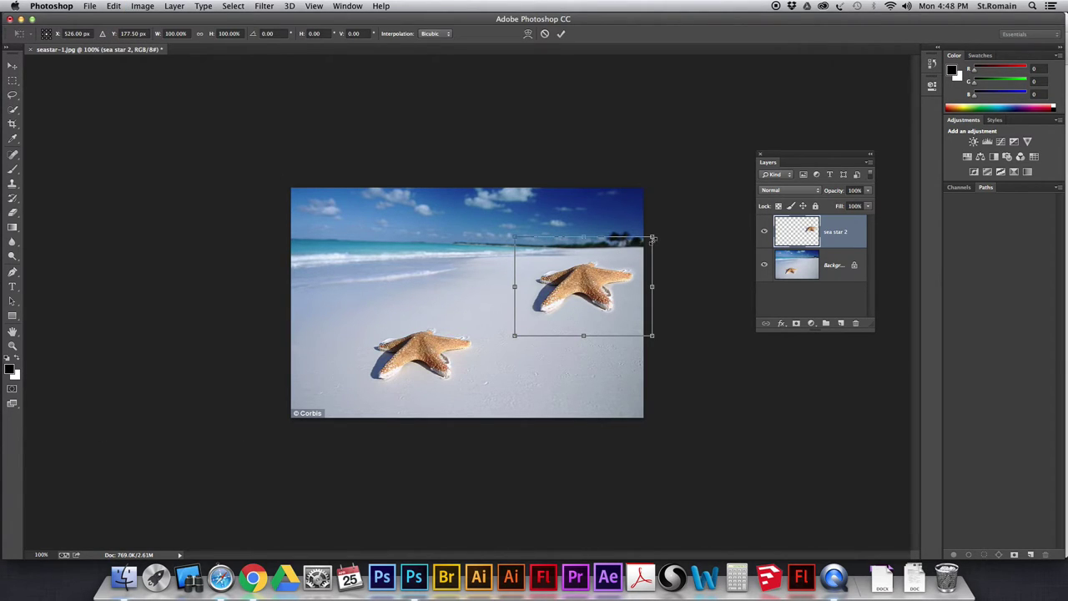
drag(653, 237, 612, 261)
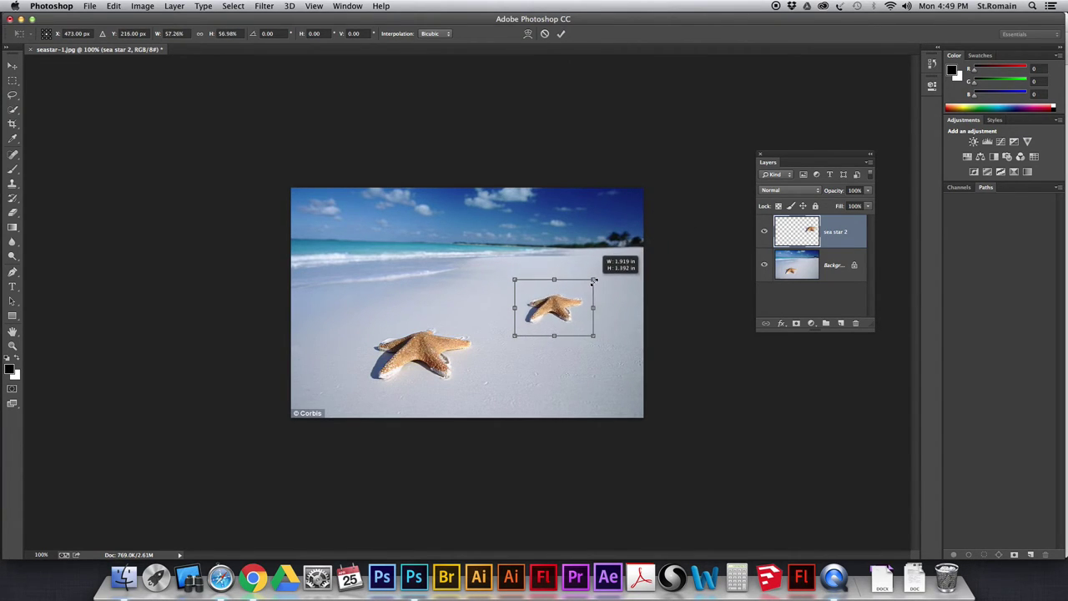
drag(571, 295, 571, 297)
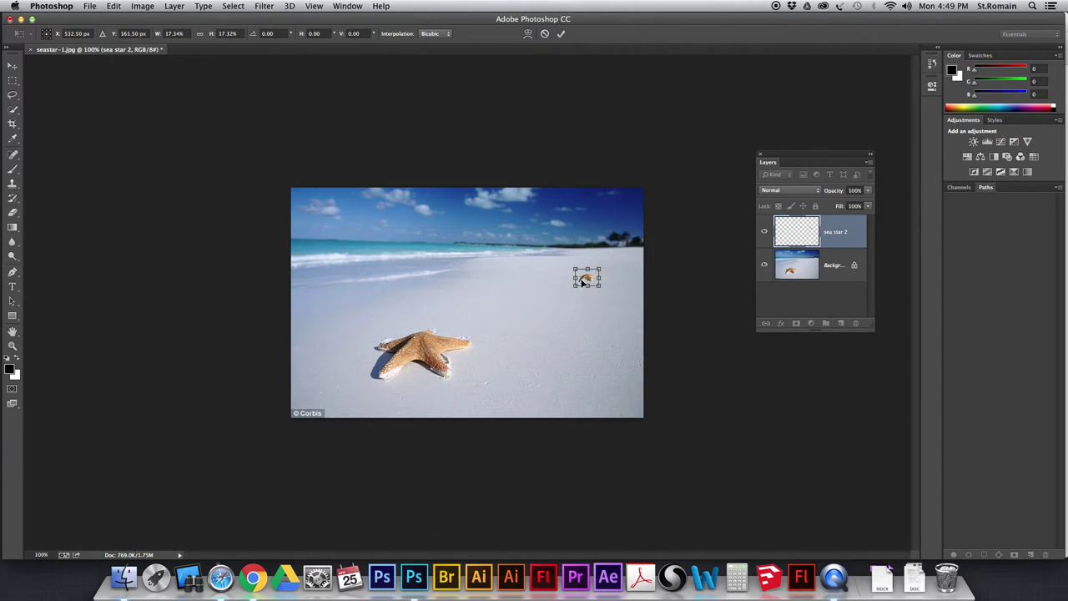
drag(583, 282, 543, 314)
Try rotating it around a moved pivot, undo, and rescale the starfish to about 44%.
drag(553, 310, 569, 273)
drag(575, 320, 552, 311)
key(super+z)
mouse_move(557, 313)
mouse_down()
mouse_move(586, 333)
mouse_move(575, 311)
mouse_move(568, 317)
mouse_up()
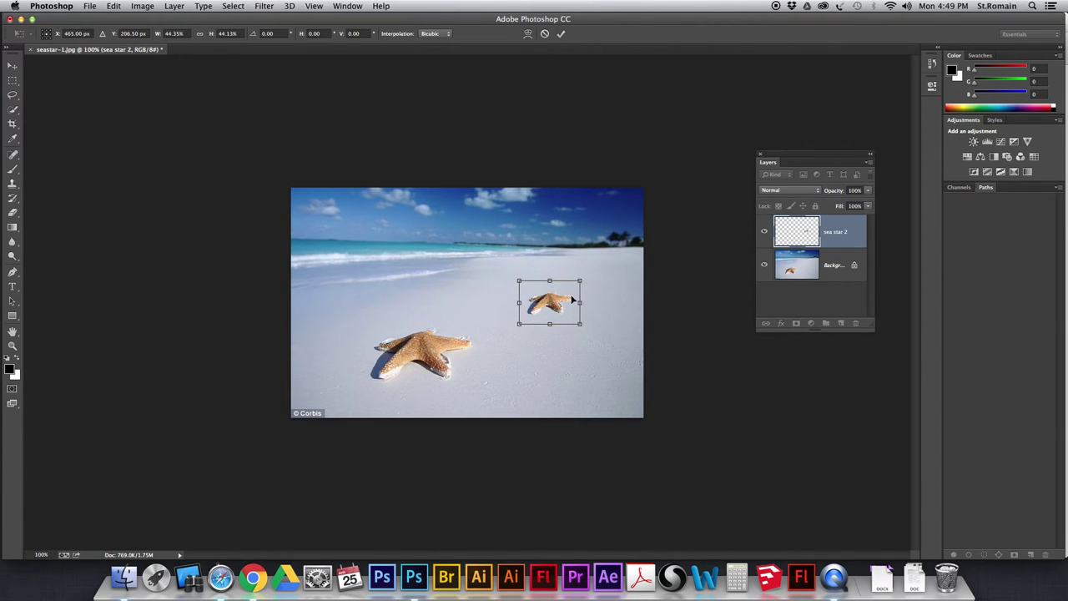
Apply the resize and reposition the small second starfish with the Move tool.
click(561, 34)
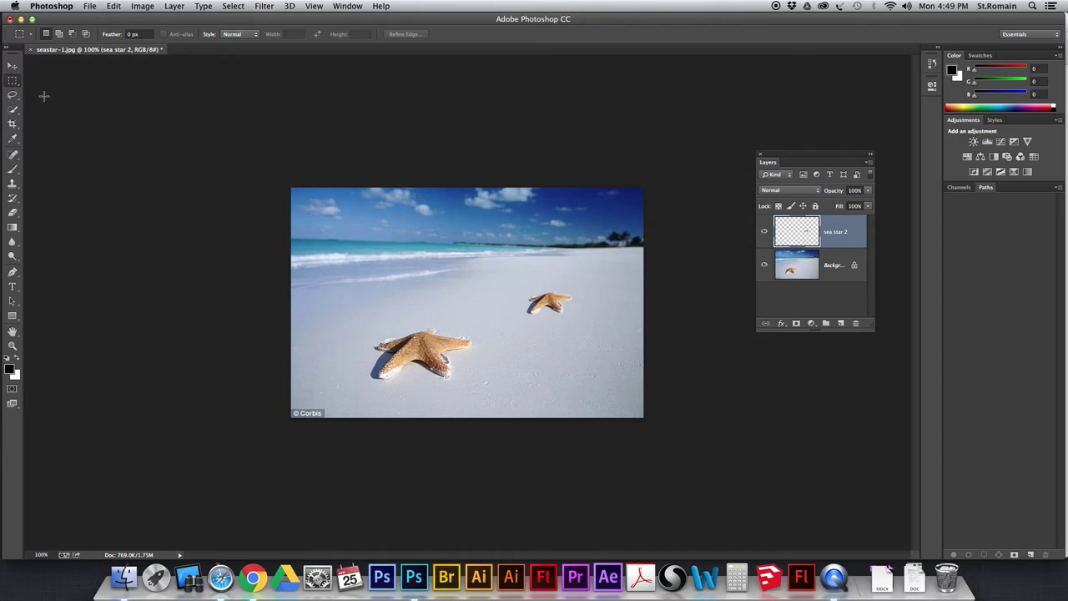
click(12, 66)
drag(539, 309, 564, 325)
mouse_move(838, 236)
mouse_down()
mouse_move(843, 323)
mouse_move(839, 231)
mouse_up()
Duplicate the sea star 2 layer as a new layer named 'sea star 3'.
right_click(838, 230)
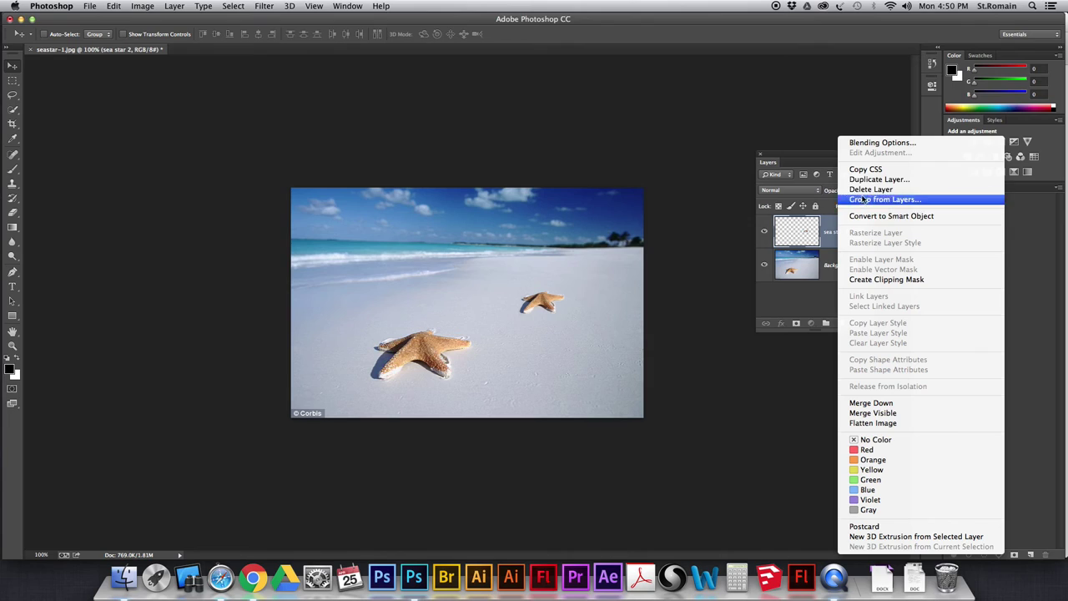
click(868, 181)
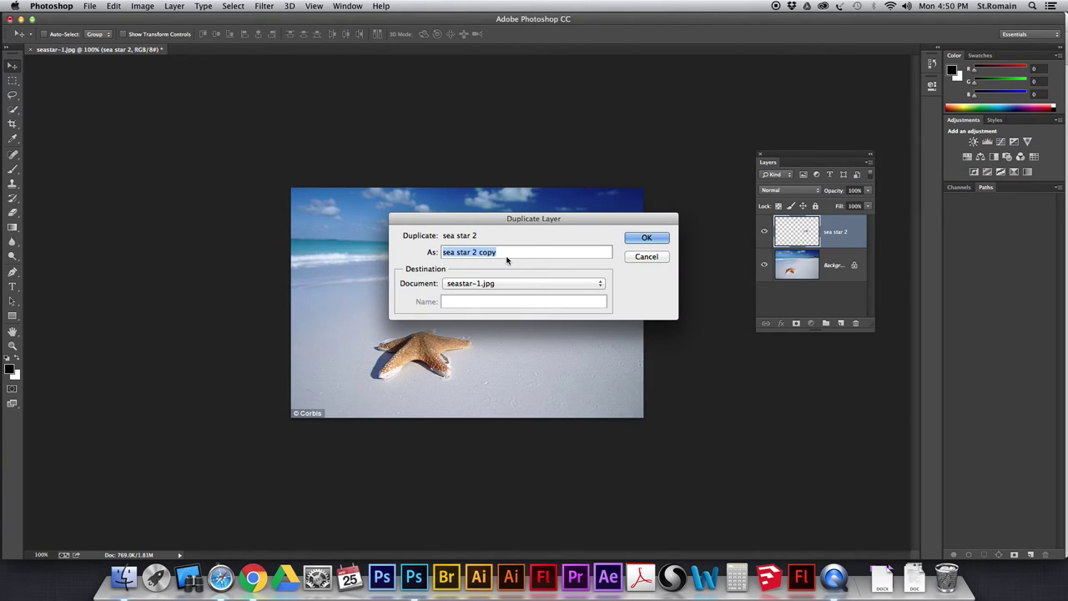
click(473, 252)
drag(476, 252, 520, 252)
key(BackSpace)
click(647, 240)
Shift the sea star 3 starfish right of the second one and transform it smaller and slightly rotated.
drag(553, 299, 623, 302)
key(ctrl+t)
key(Return)
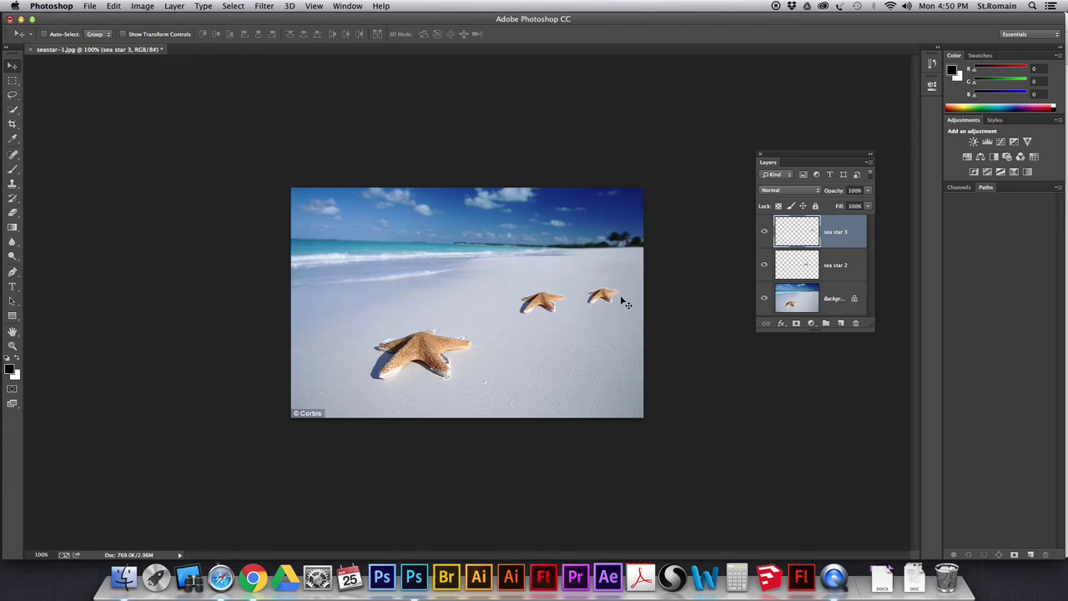
key(ctrl+t)
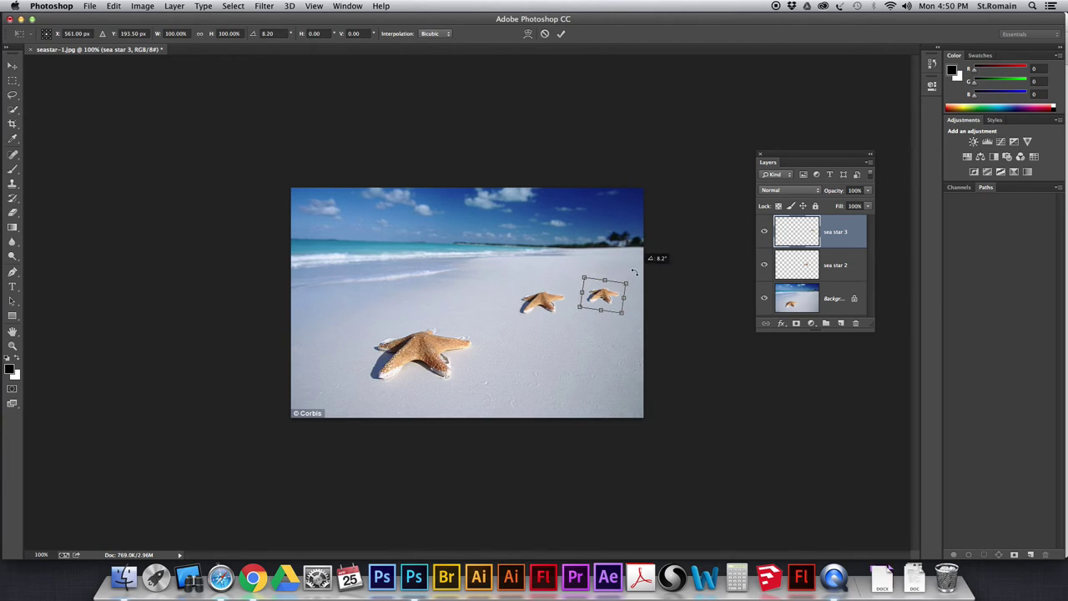
key(Return)
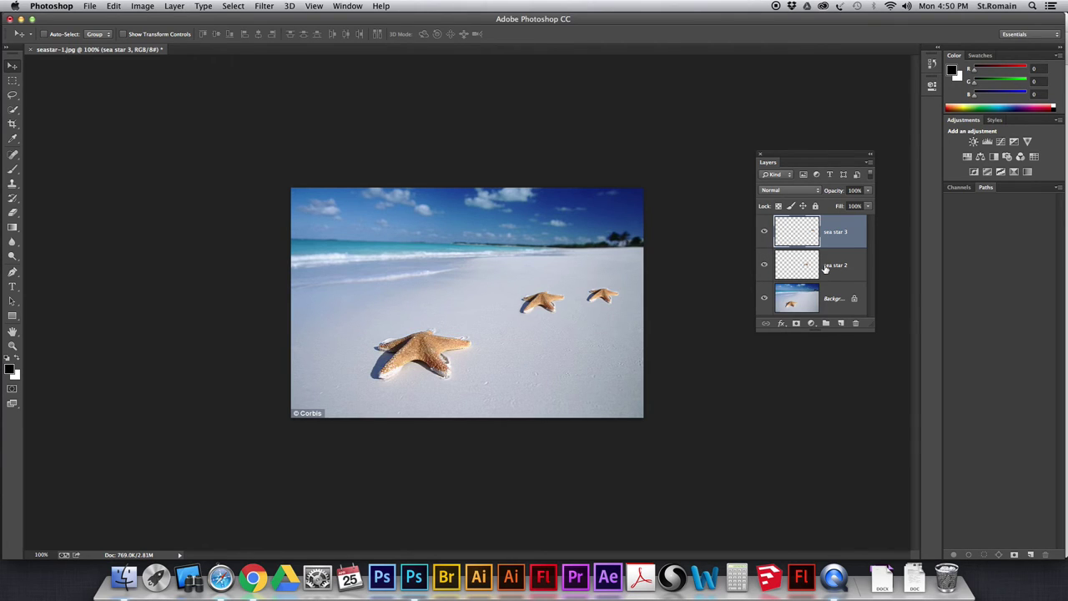
click(90, 8)
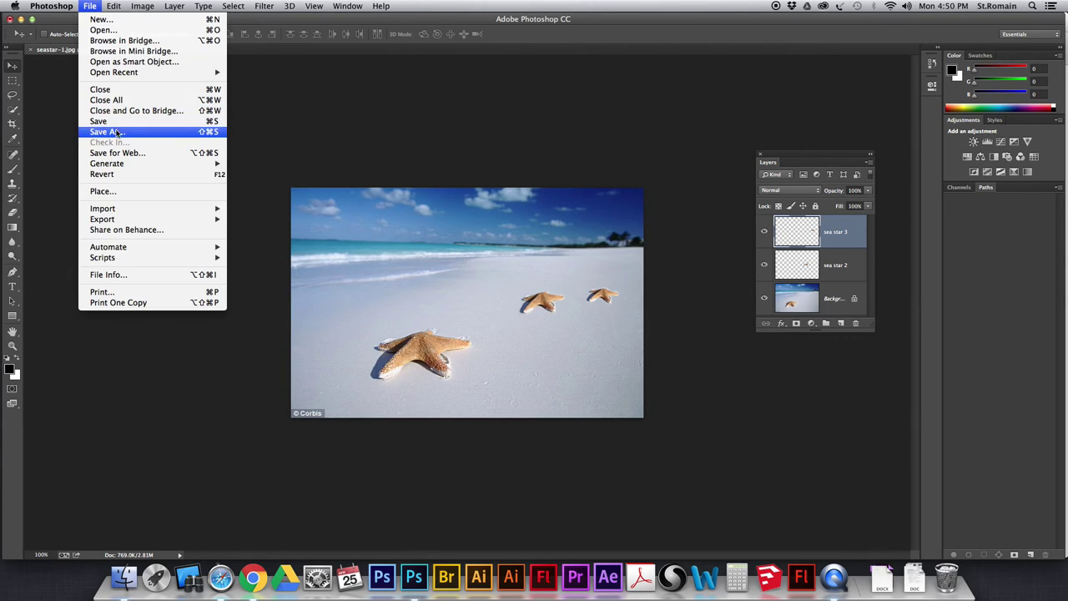
click(117, 131)
click(512, 334)
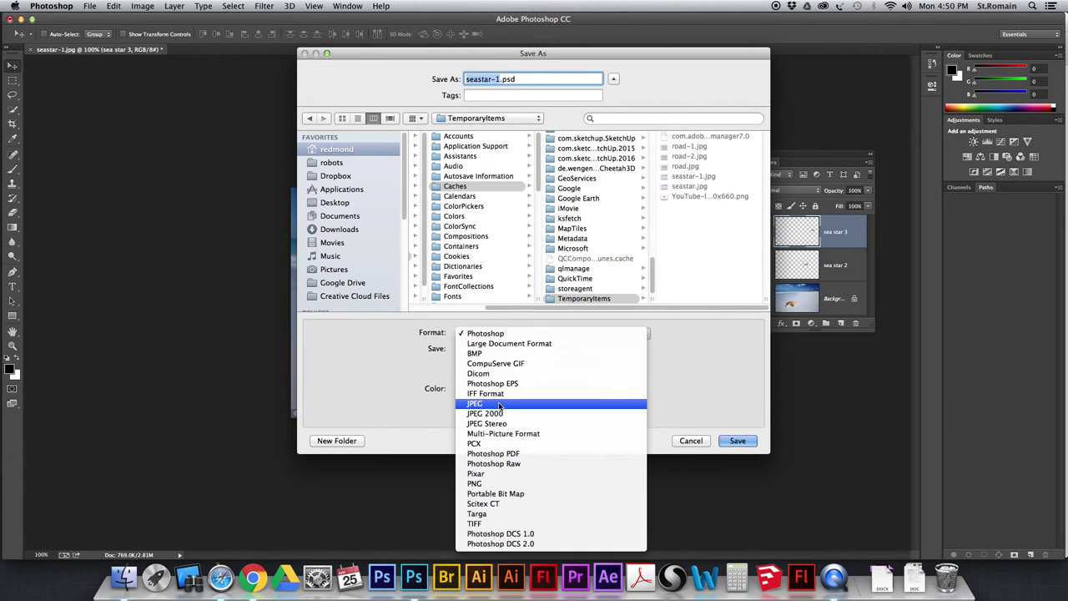
click(492, 79)
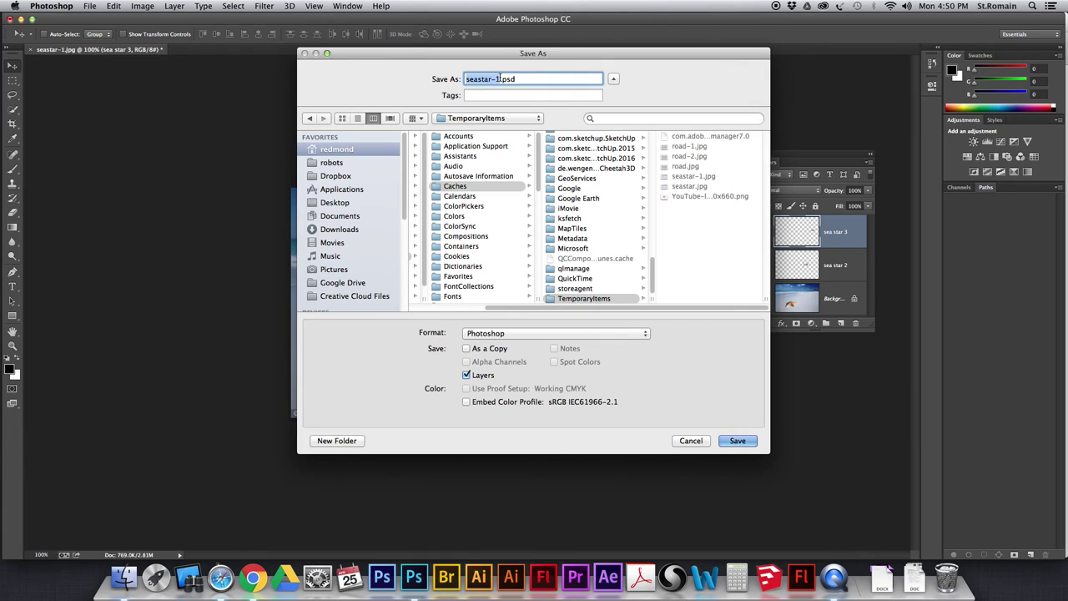
click(498, 78)
double_click(499, 78)
text(askfjhakldsjhfklasjdf)
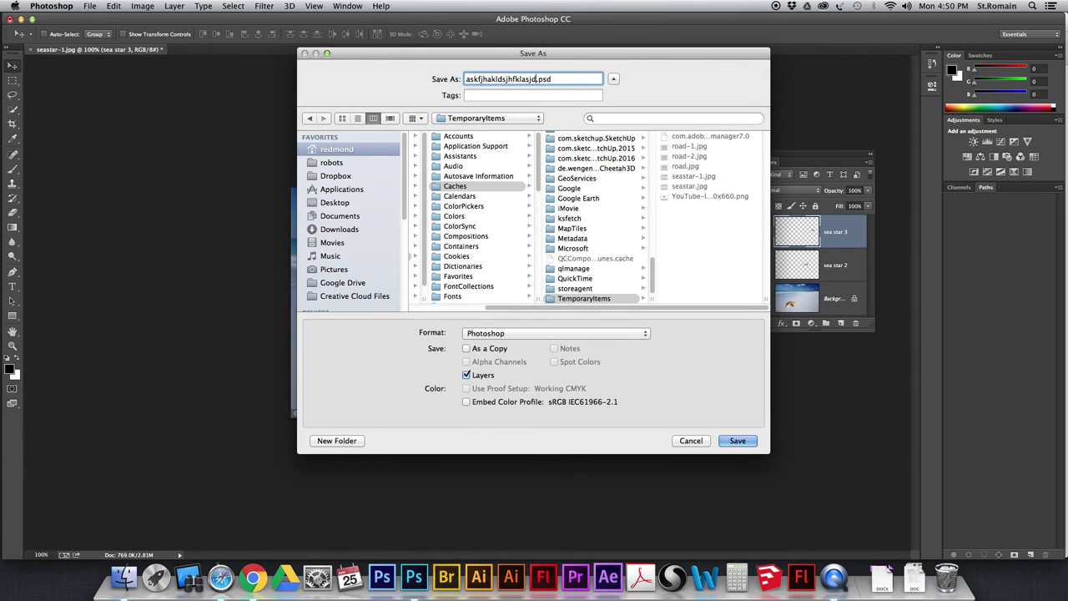
text(h blak)
key(super+a)
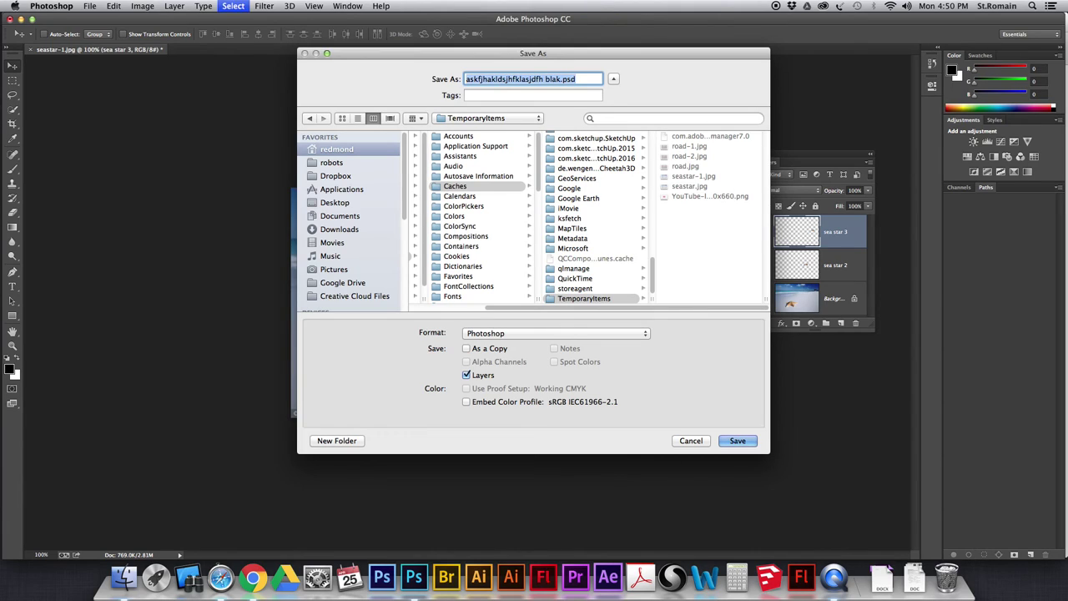
click(572, 79)
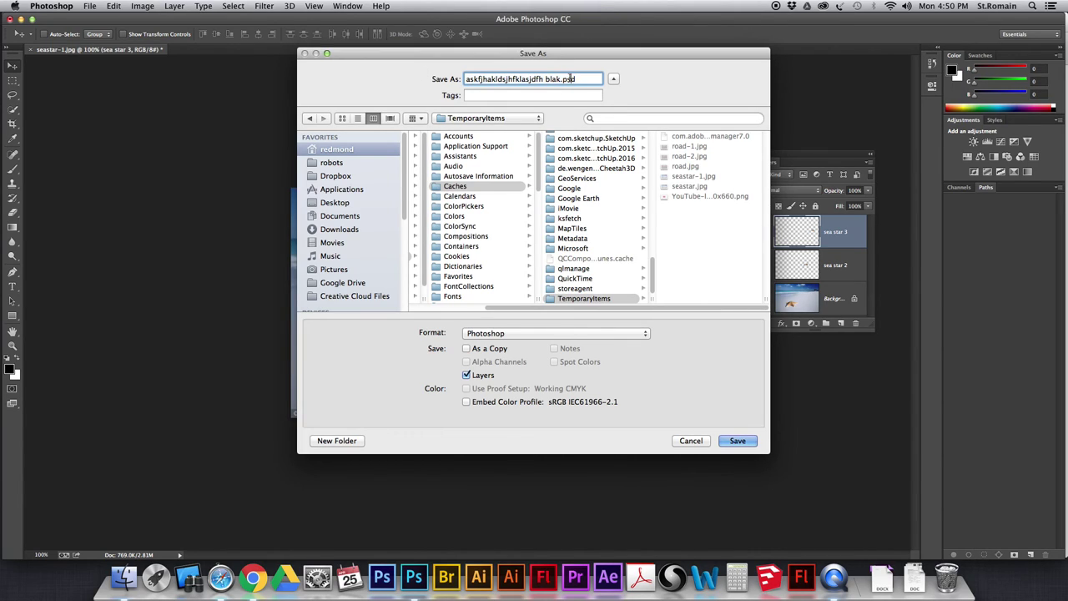
drag(563, 79, 325, 71)
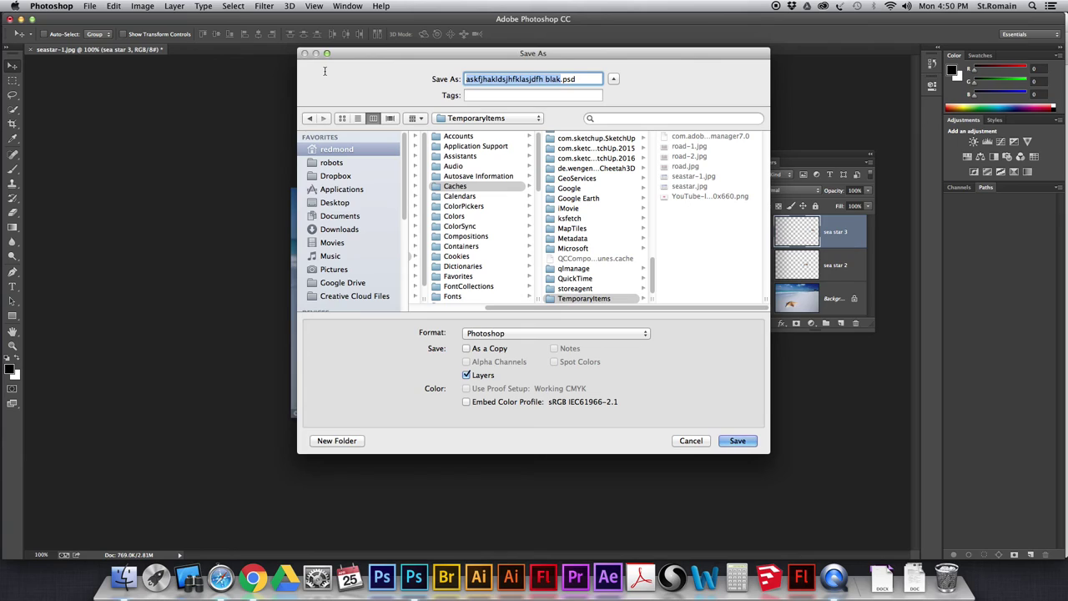
text(seastar)
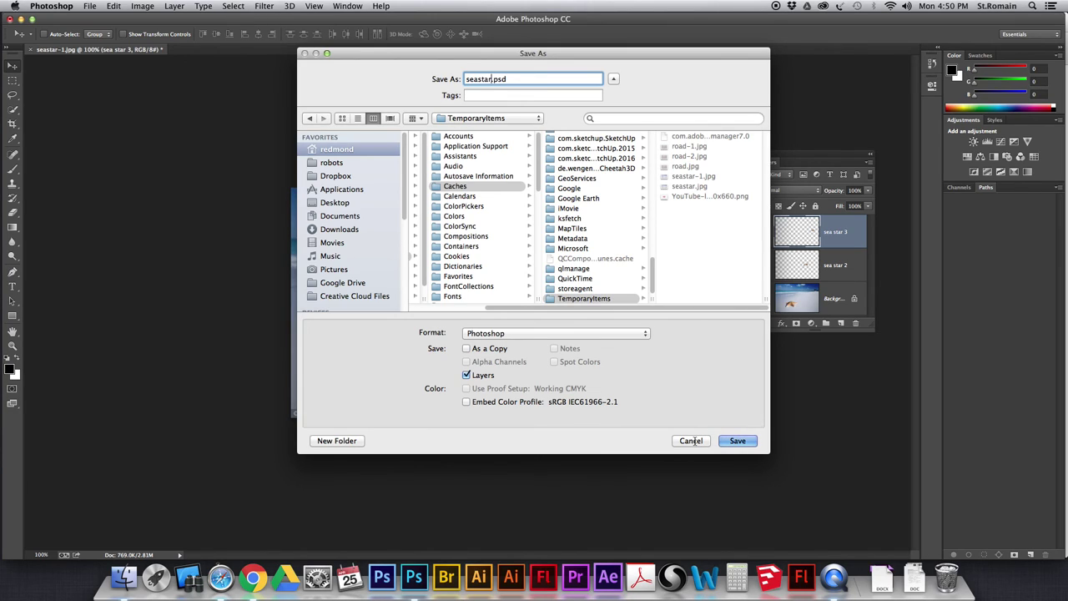
click(694, 441)
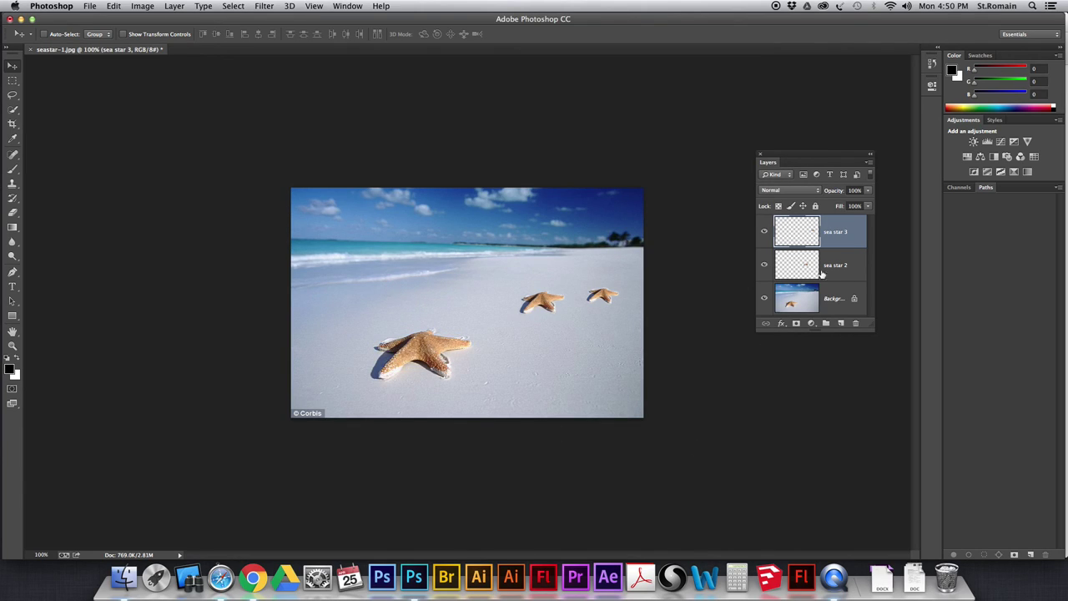